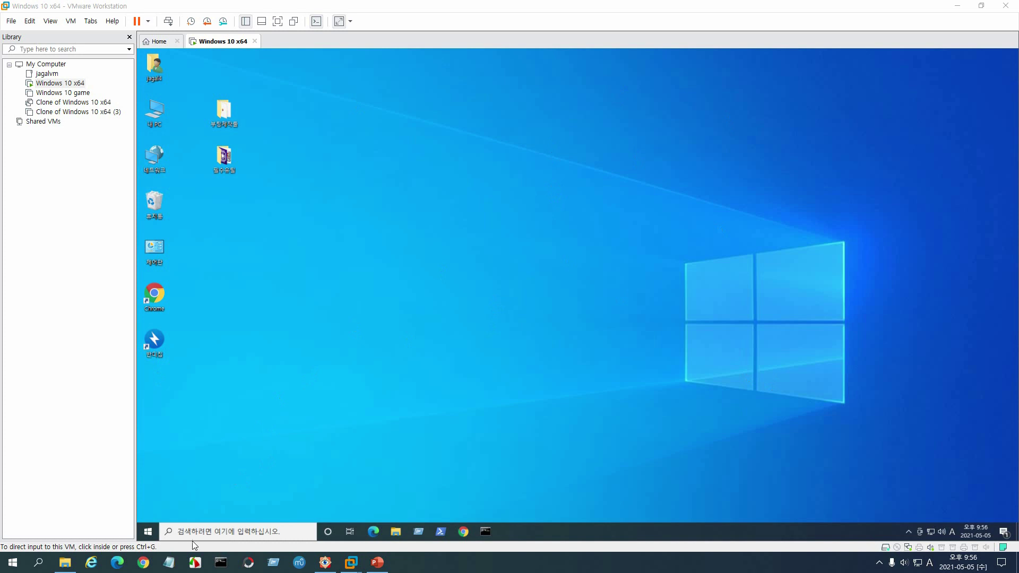
- Shut down the running Windows 10 guest and open the Snapshot Manager for the Windows 10 x64 virtual machine
click(157, 533)
click(155, 533)
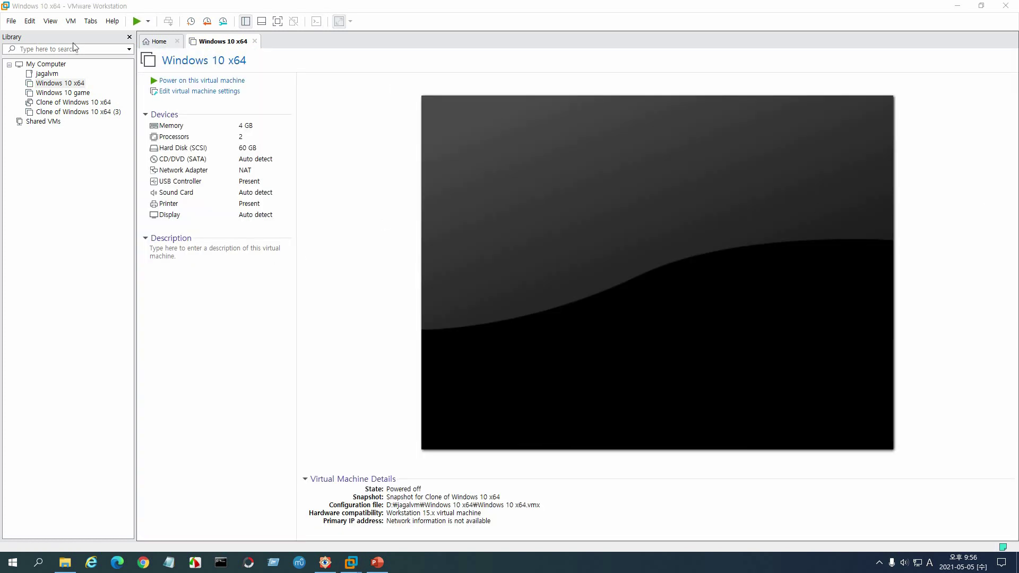
click(224, 22)
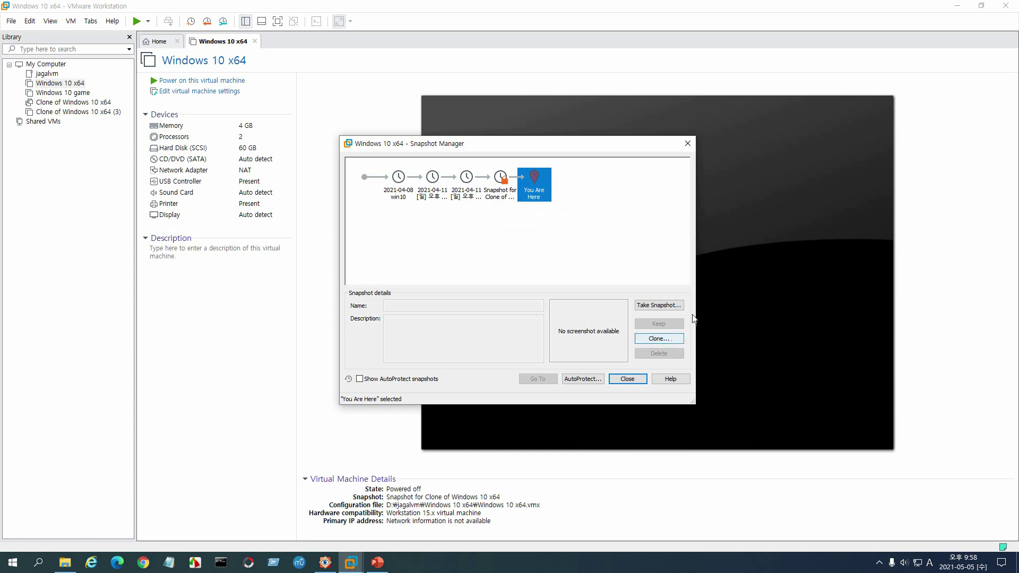
- Start cloning Windows 10 x64, check the existing snapshots offered as clone source, and choose the current state in the virtual machine
click(664, 341)
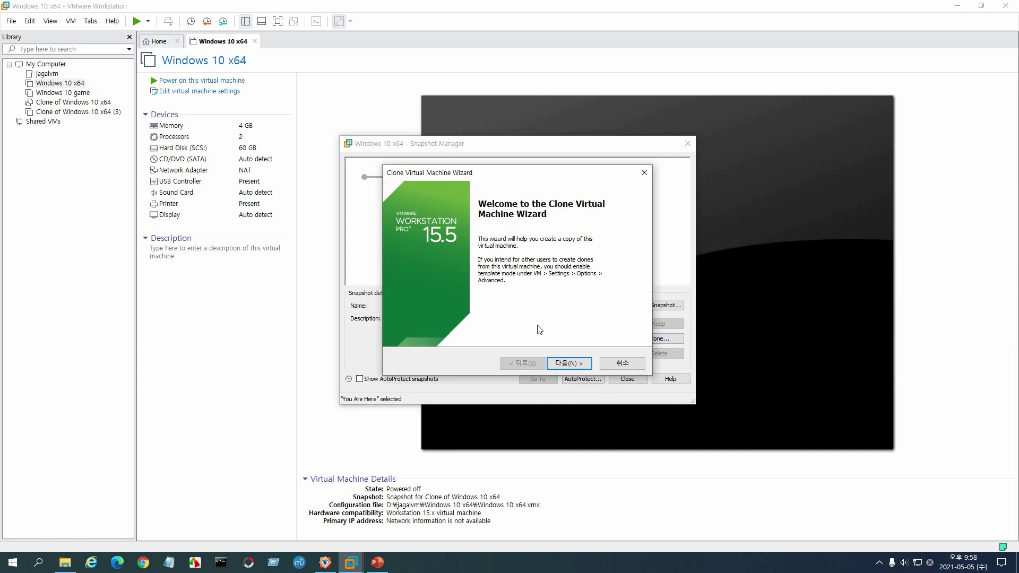
click(567, 366)
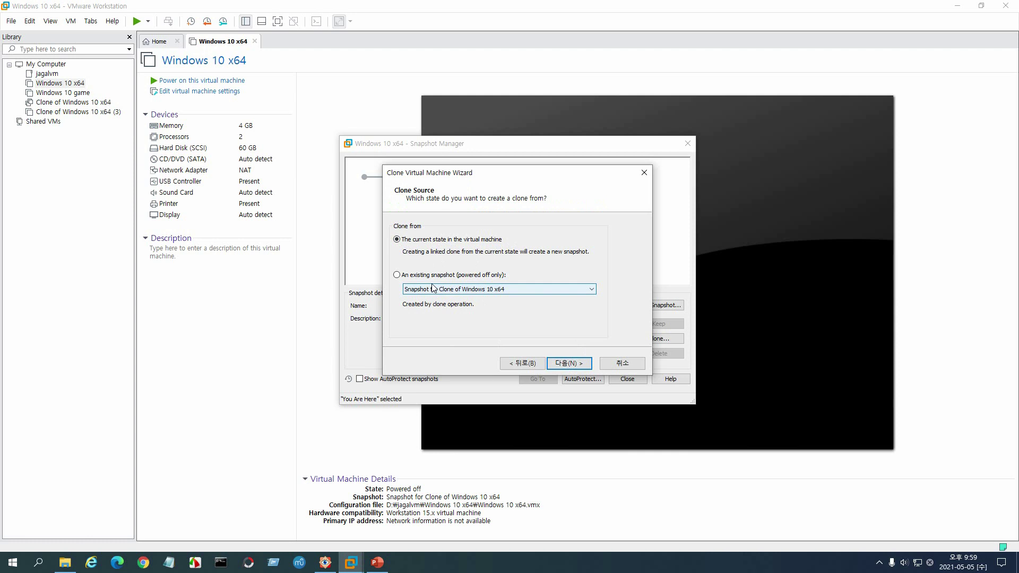
click(592, 289)
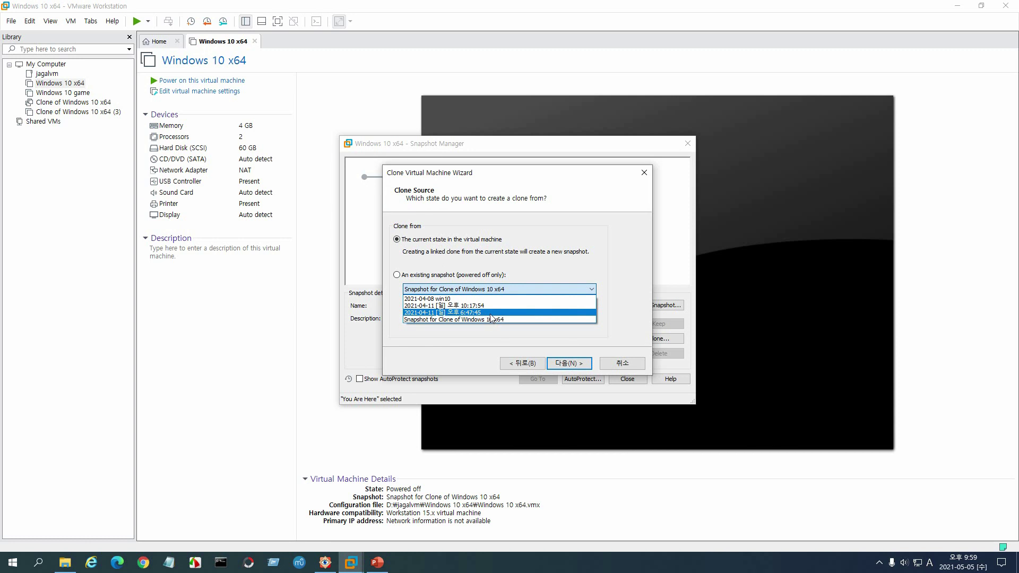
click(398, 277)
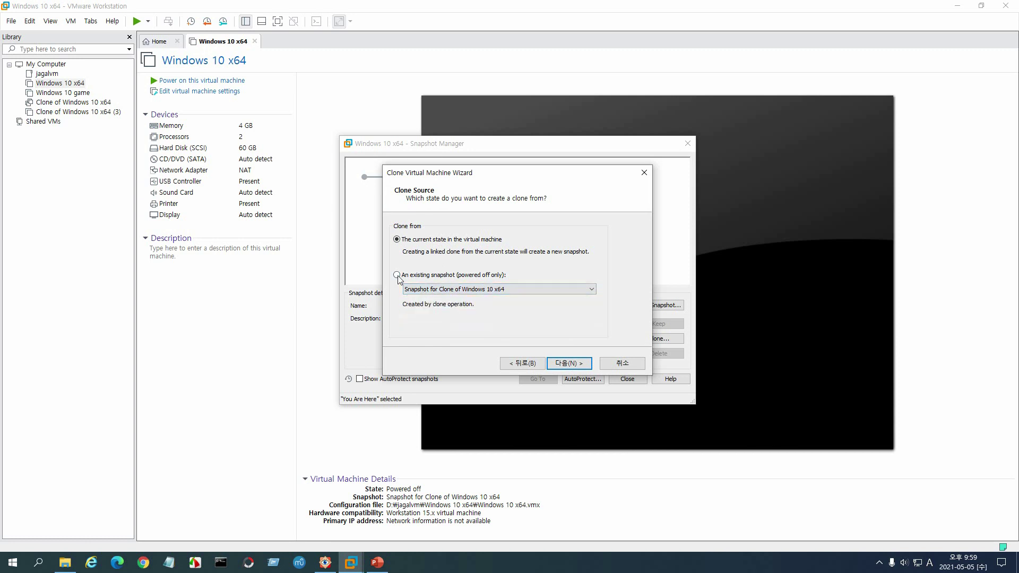
click(398, 276)
click(593, 288)
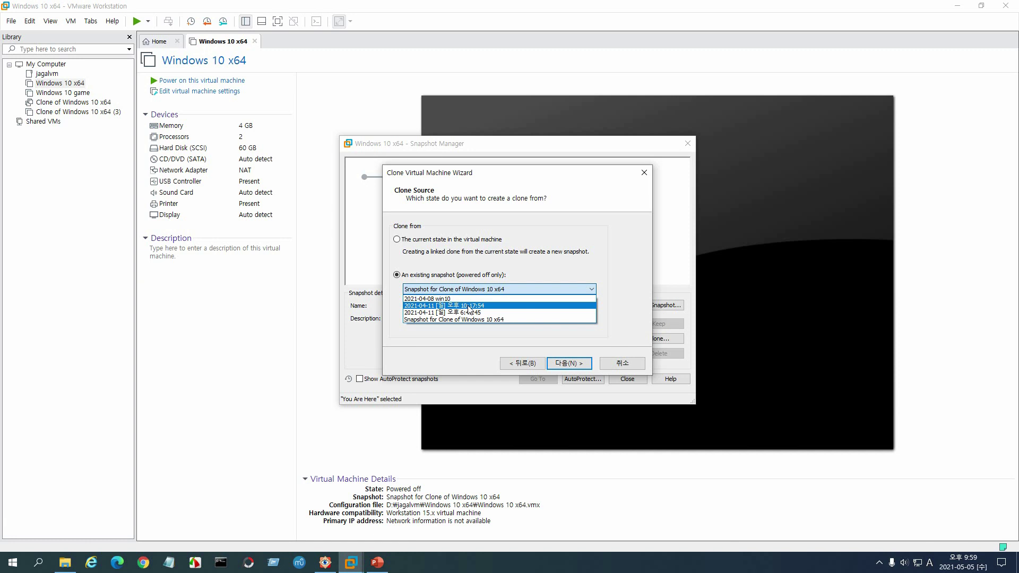
click(396, 239)
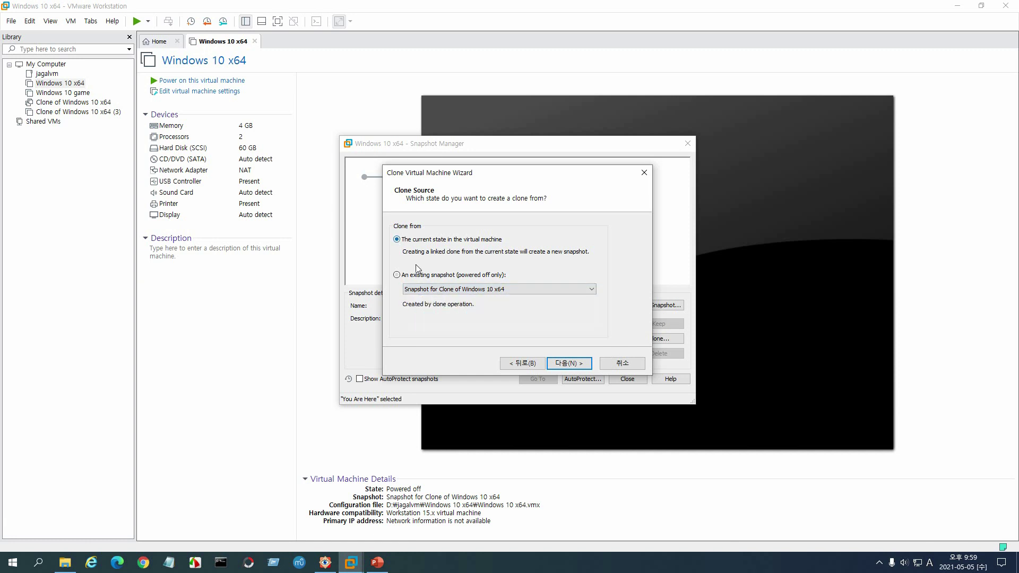
click(578, 366)
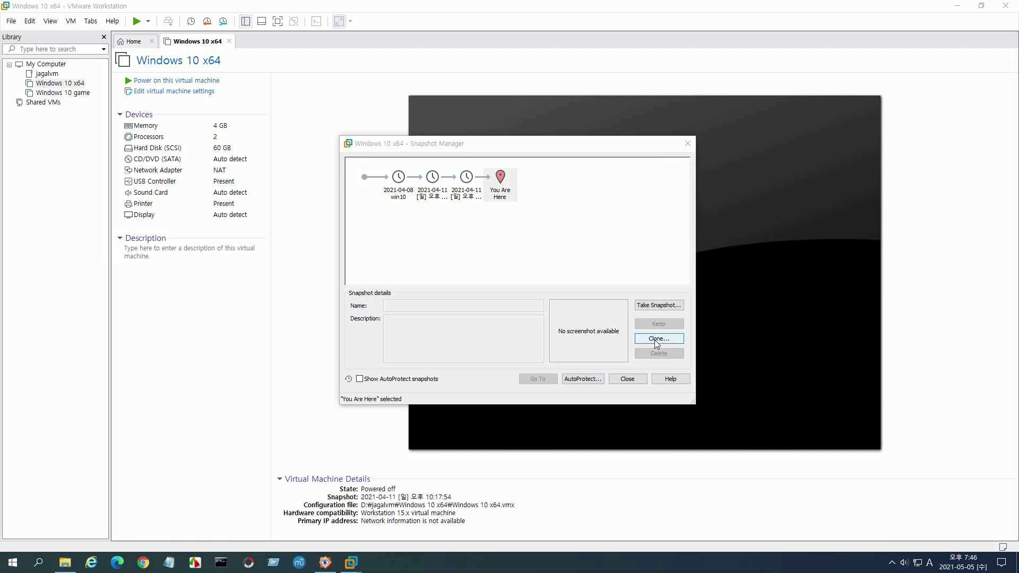
- Create a linked clone from the current state of Windows 10 x64, keeping the default name and location
click(502, 185)
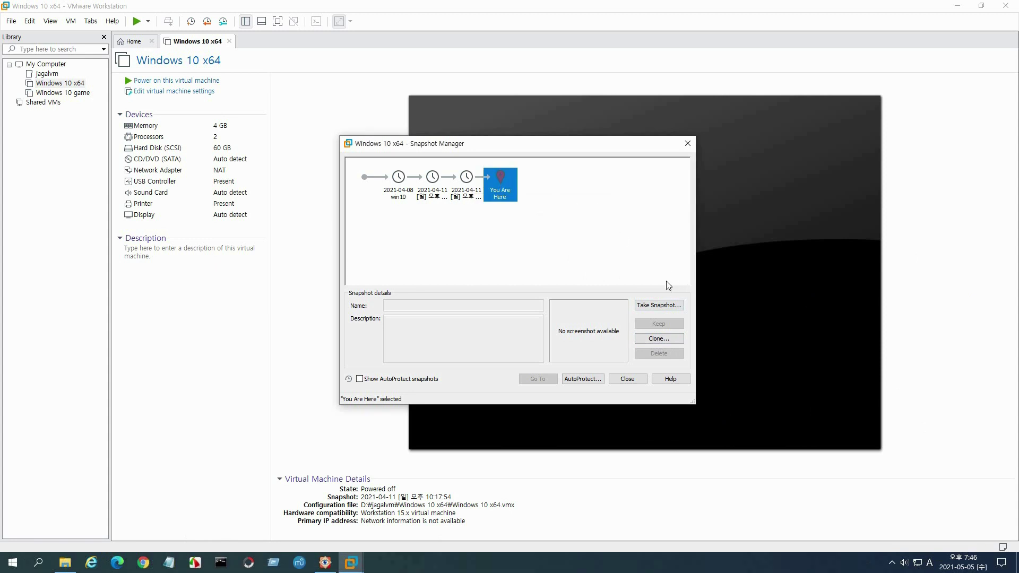
click(466, 183)
click(658, 338)
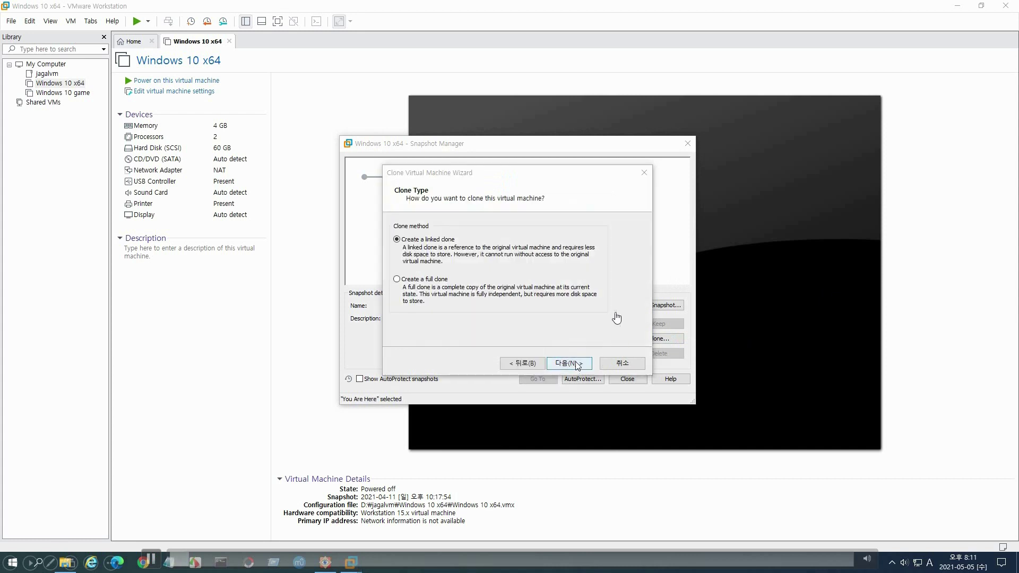
click(573, 364)
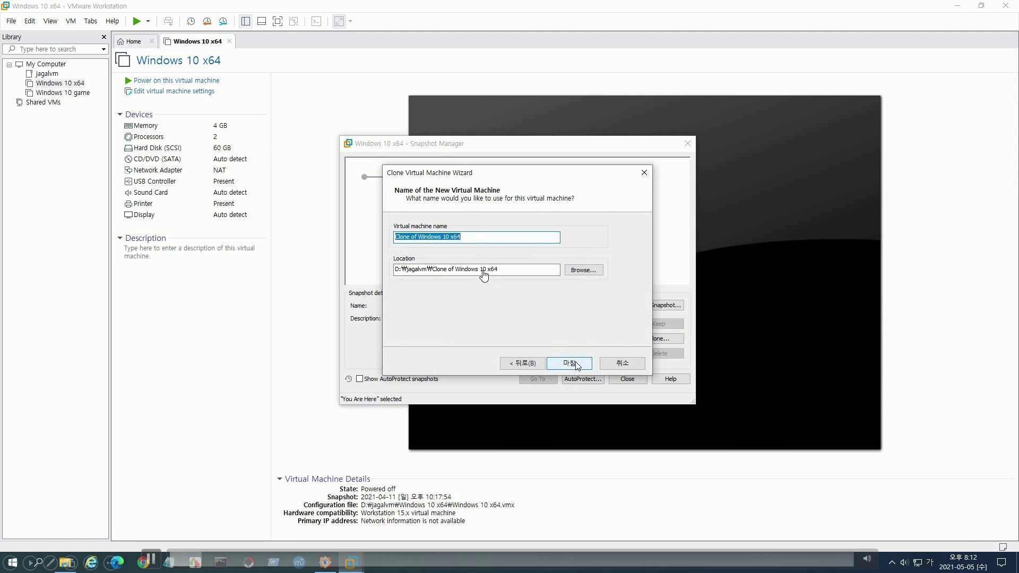
click(570, 363)
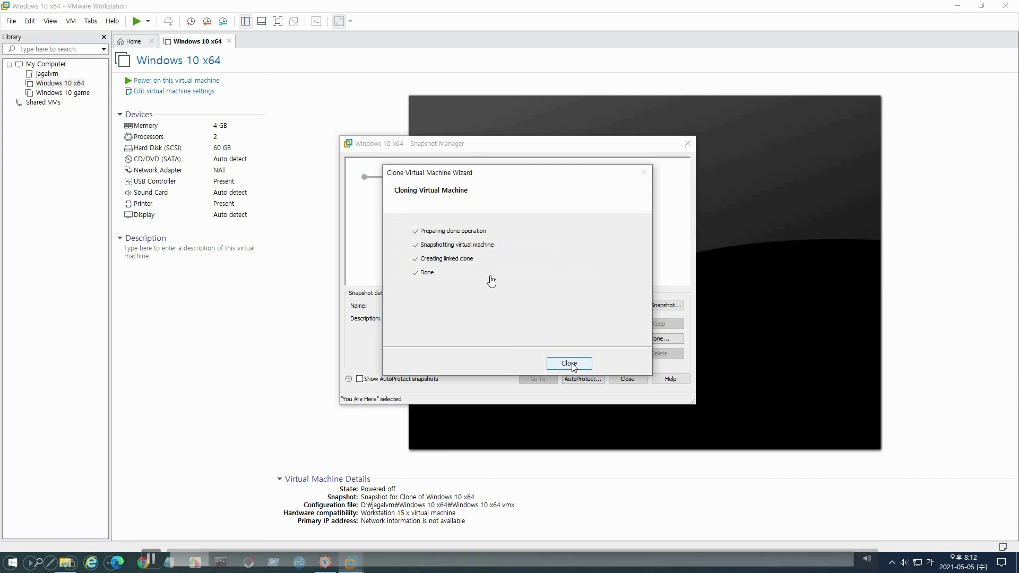
click(573, 366)
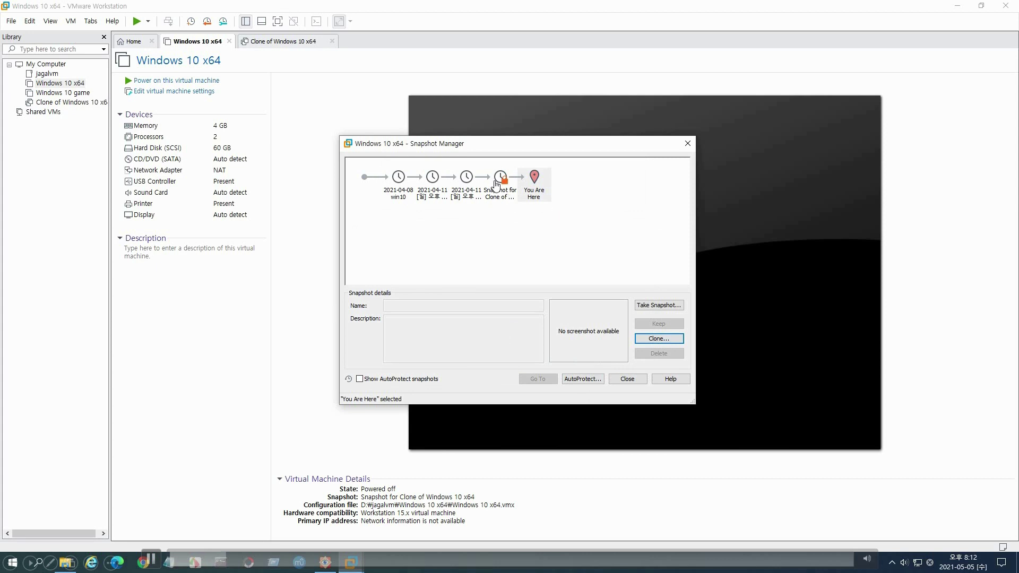
- Set up a second clone of Windows 10 x64 from its current state, using the full clone method
click(674, 339)
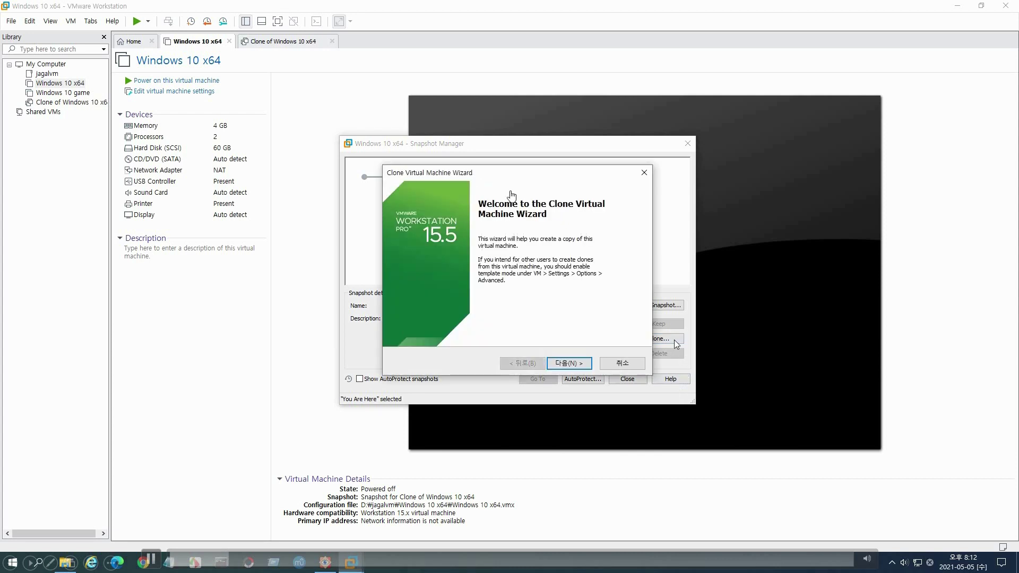
click(584, 365)
click(397, 275)
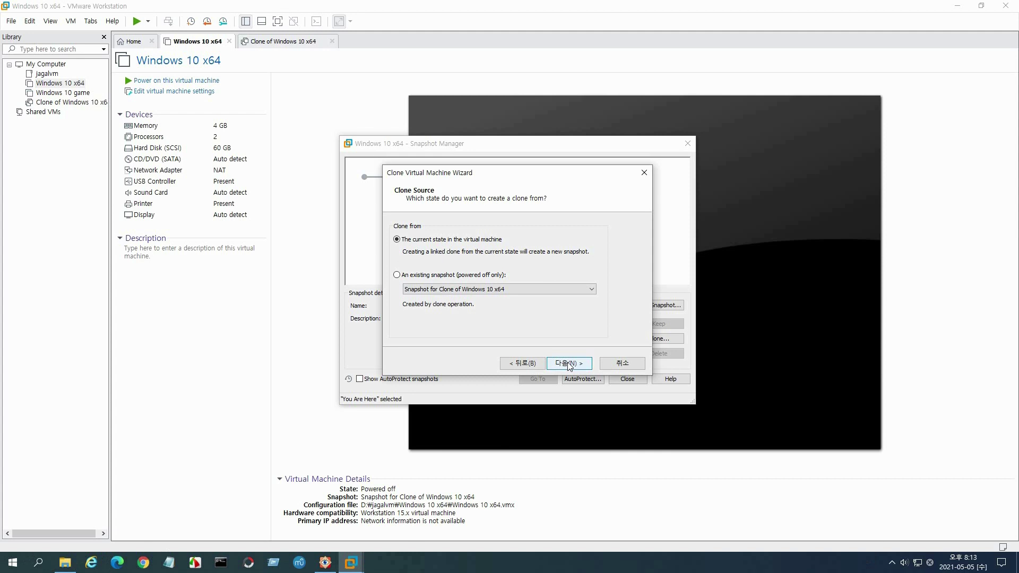
click(569, 364)
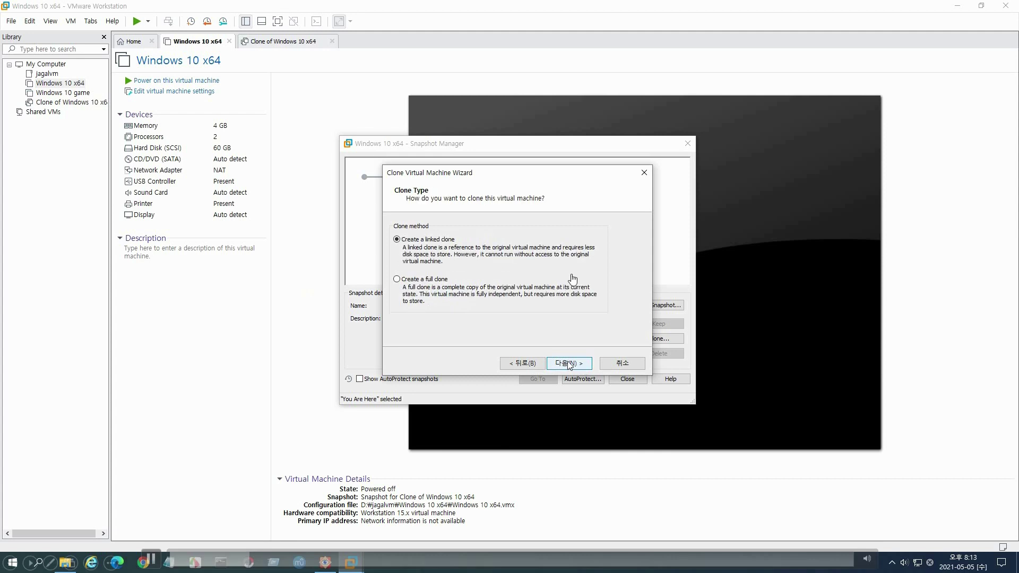
click(571, 280)
click(567, 364)
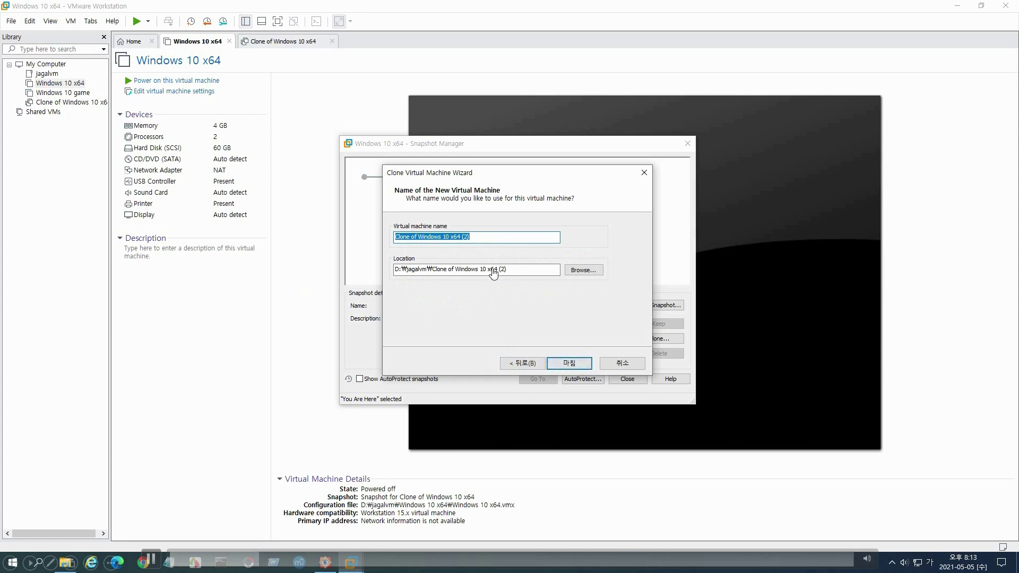
- Create the full clone with the proposed name and location on drive D, and close the finished wizard
click(567, 365)
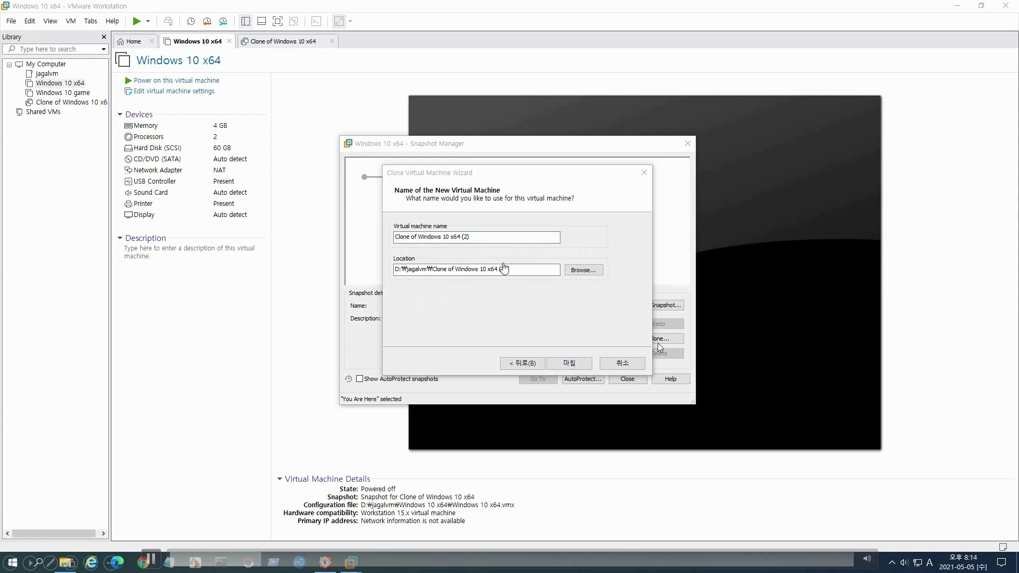
click(512, 271)
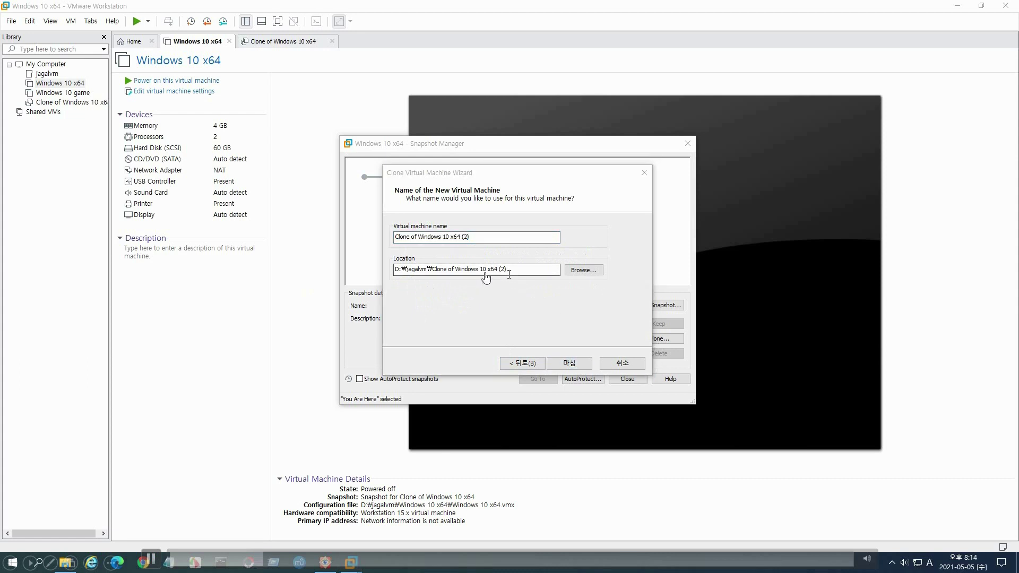
click(509, 272)
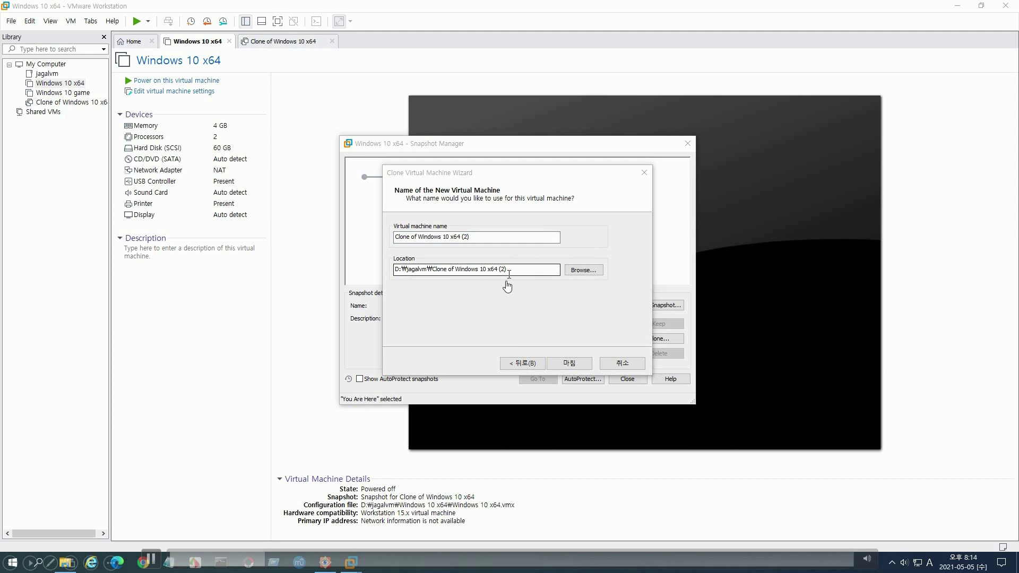
click(569, 364)
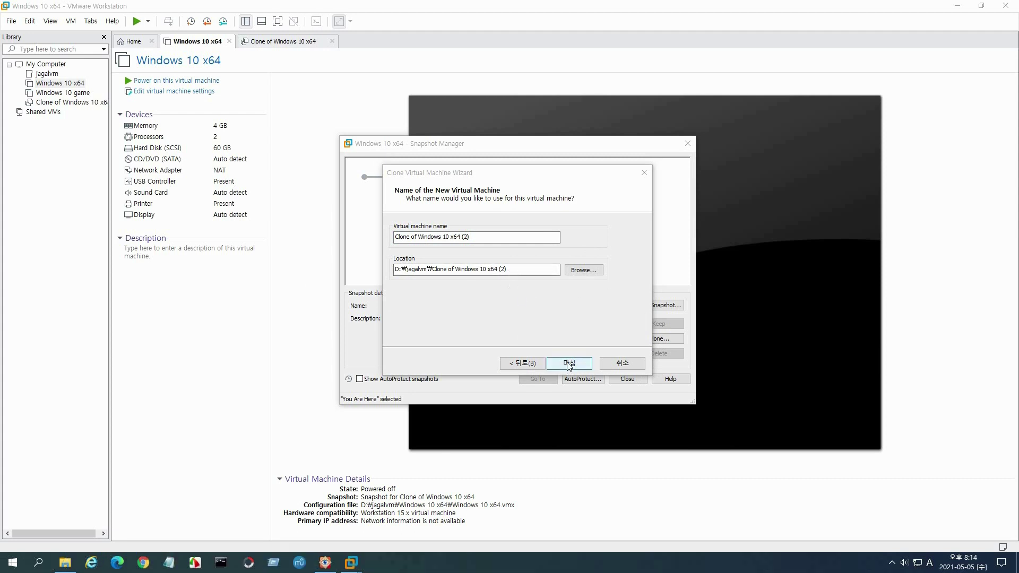
click(568, 364)
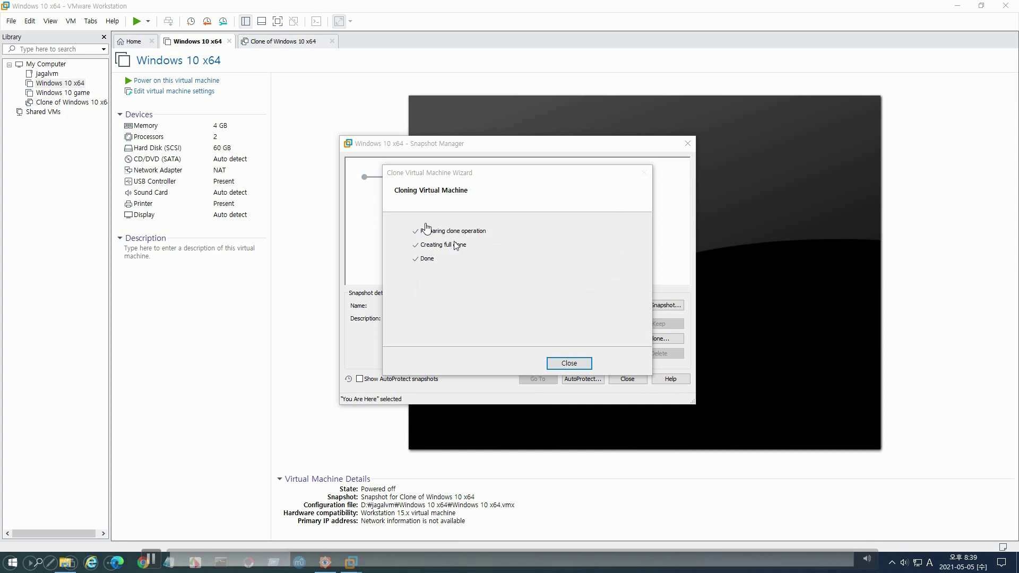
click(569, 364)
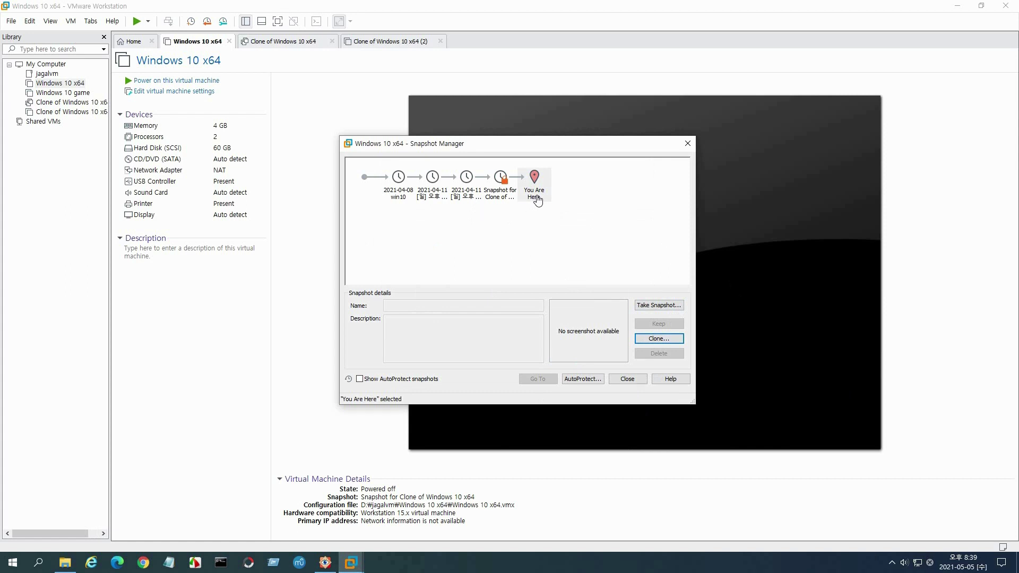
- Set up another full clone of Windows 10 x64 from the You Are Here state
click(535, 194)
click(654, 341)
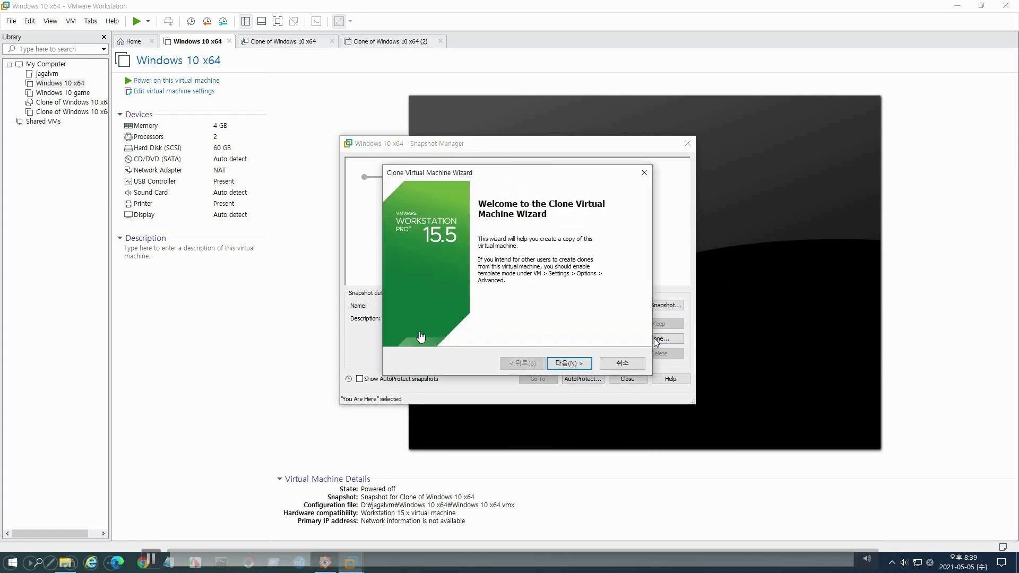
click(580, 364)
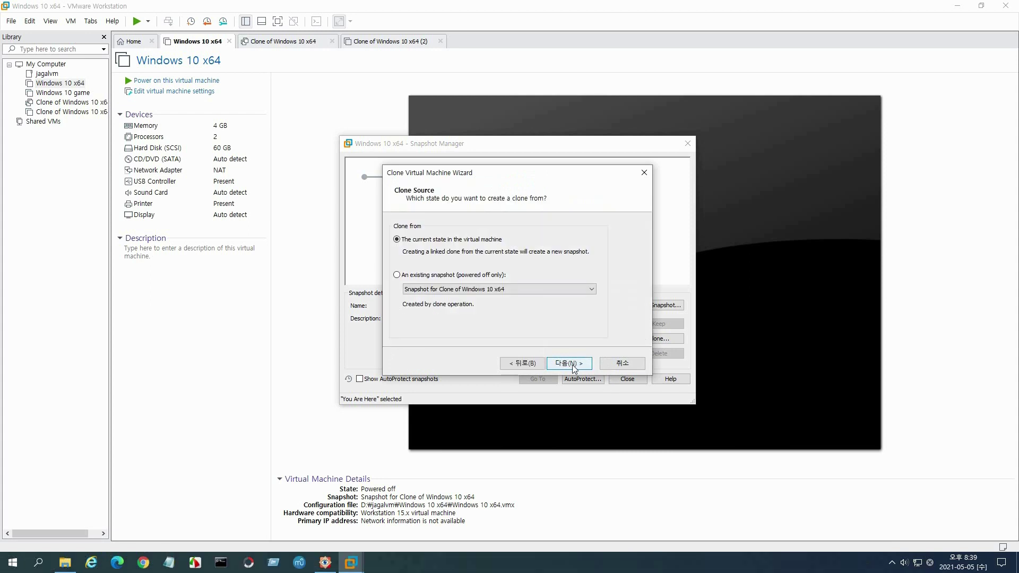
click(574, 365)
click(428, 279)
click(566, 365)
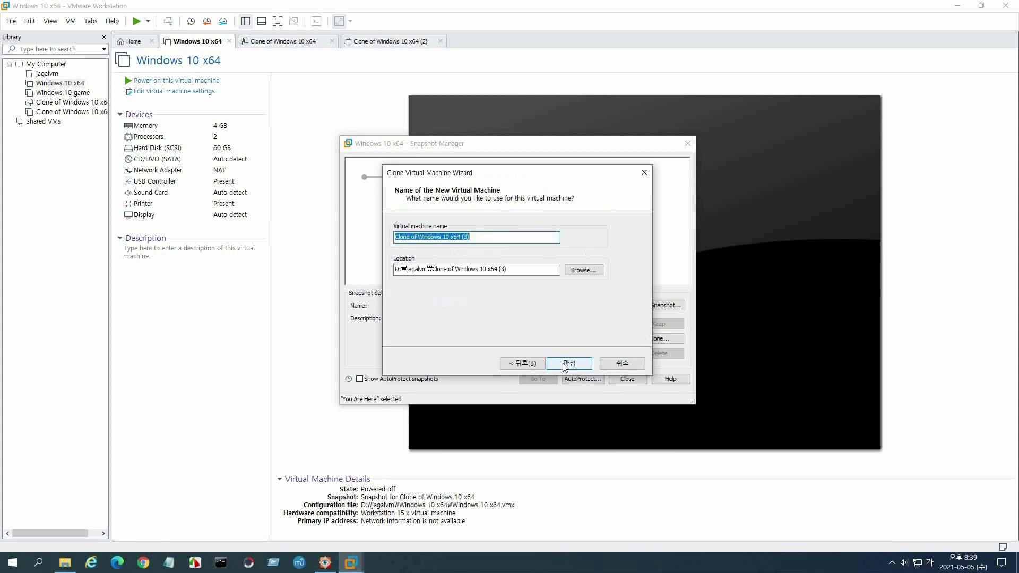
- Store the clone in a new folder named 백업스냅샷 on the jagaltest (F:) drive and create the full clone
click(595, 271)
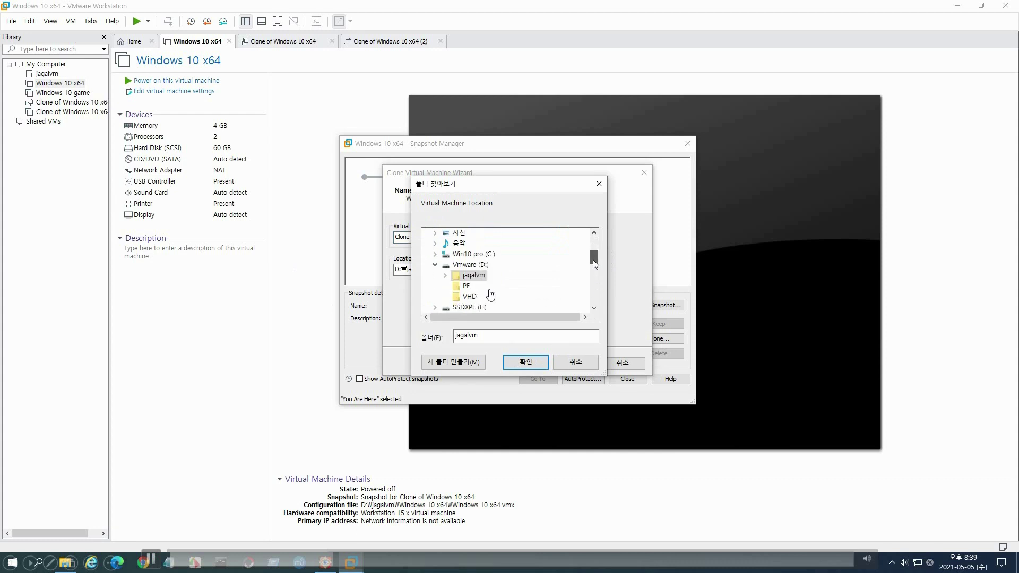
drag(594, 264, 595, 266)
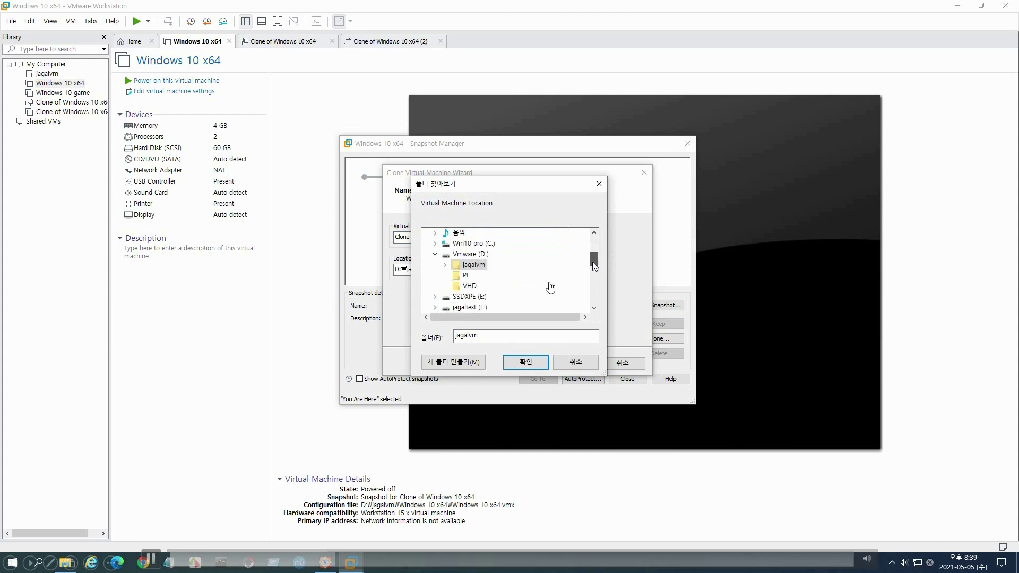
key(j)
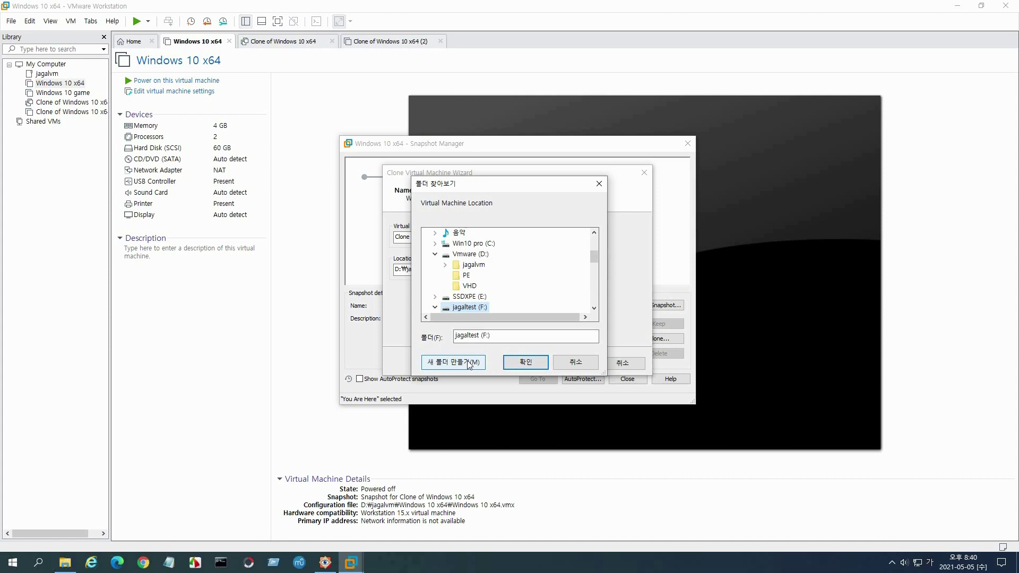
click(469, 364)
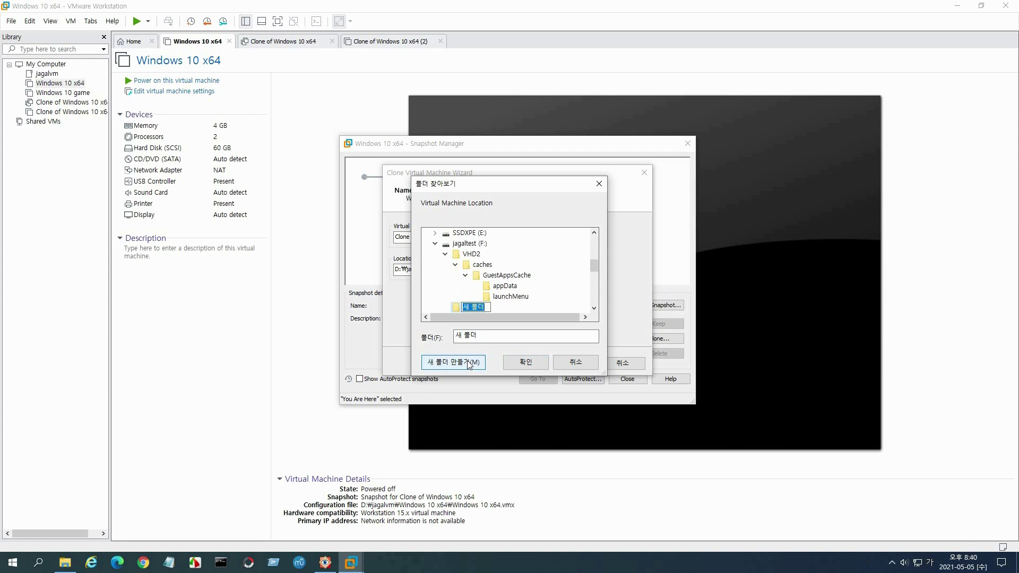
text(ㅌ)
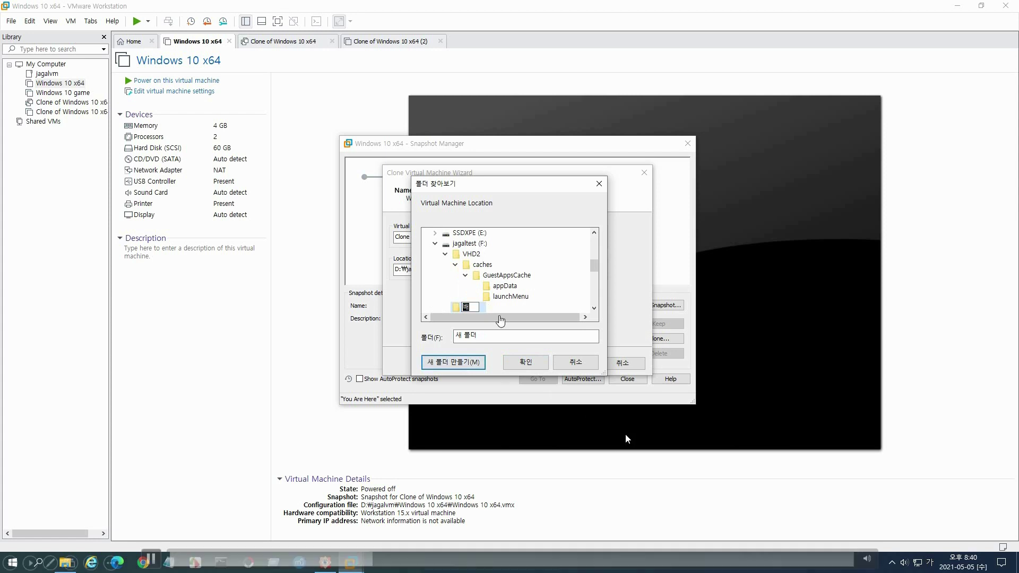
text(어)
text(스냅샷)
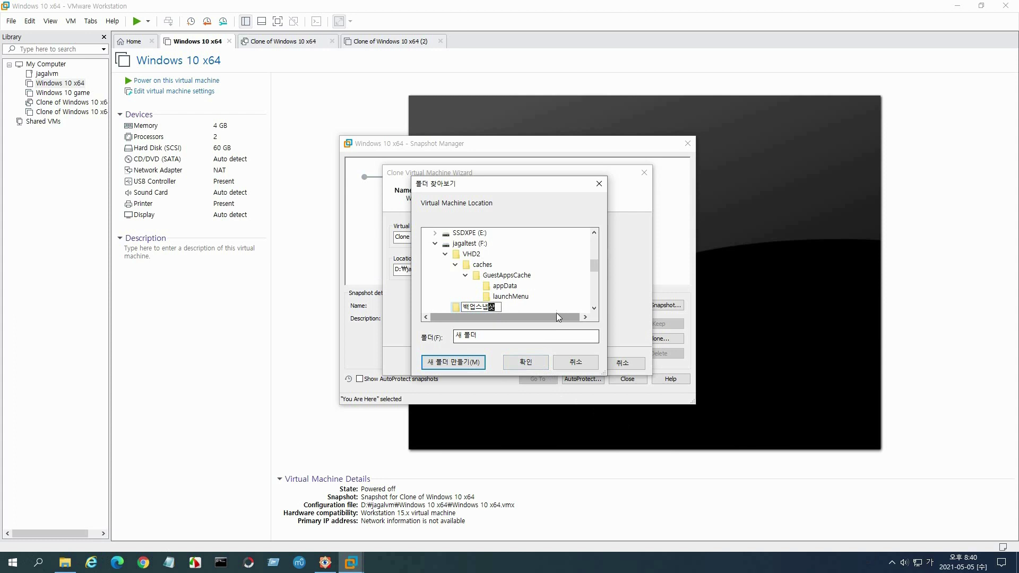
click(542, 367)
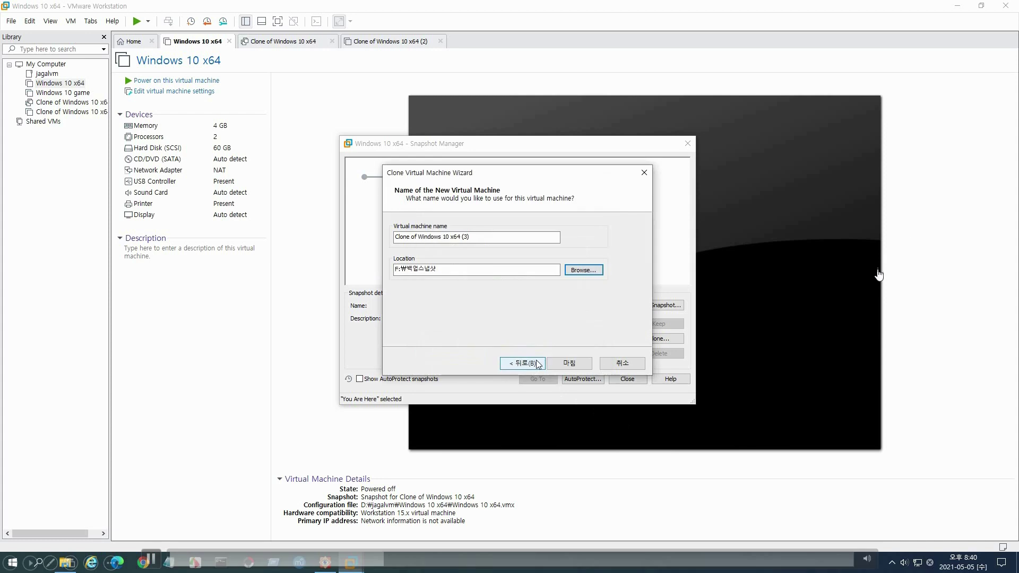
click(573, 365)
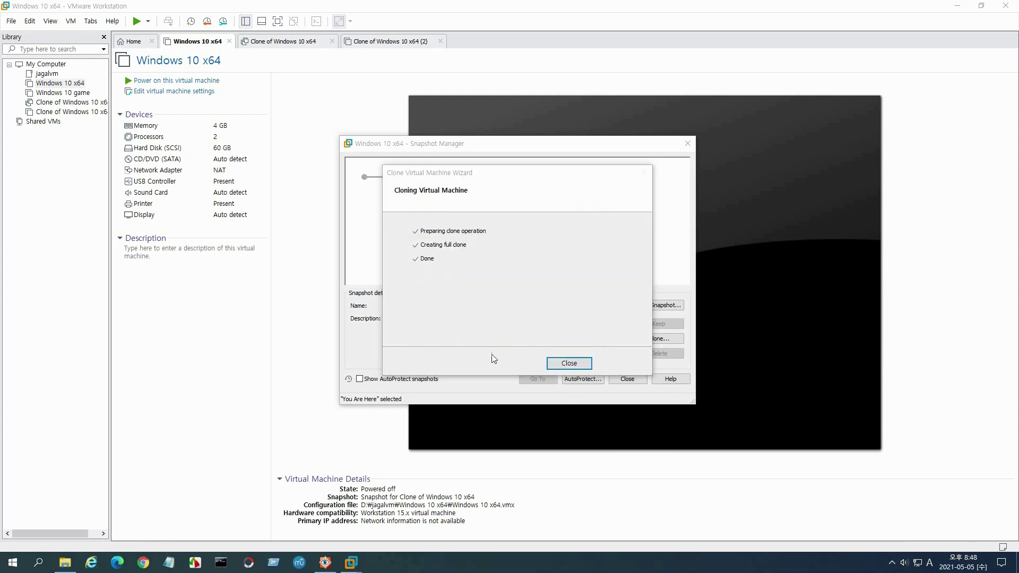
- Close the finished clone wizard
click(581, 365)
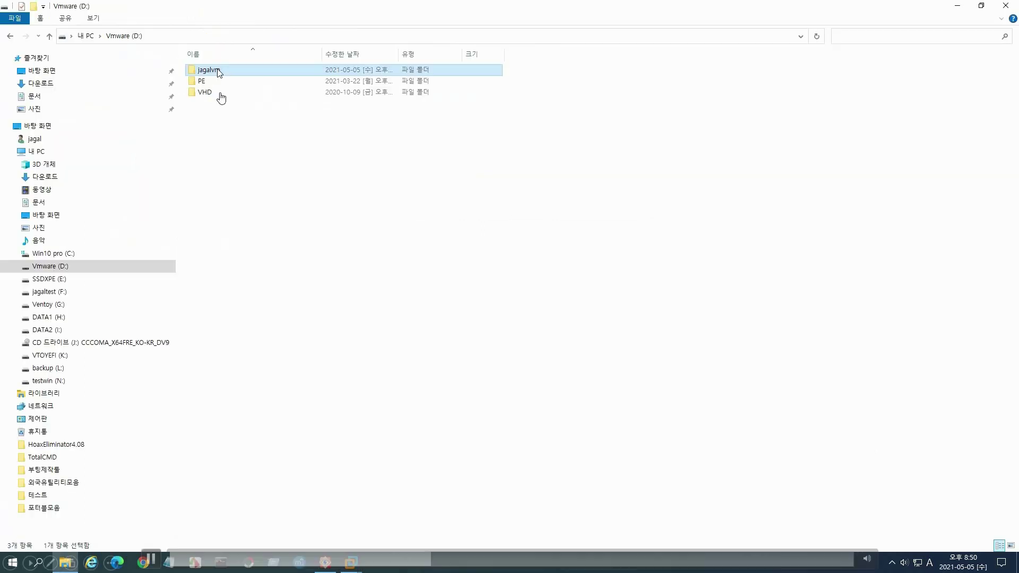
- In File Explorer, open the jagalvm folder on Vmware (D:) and check the sizes of its two Clone of Windows 10 x64 folders
double_click(218, 71)
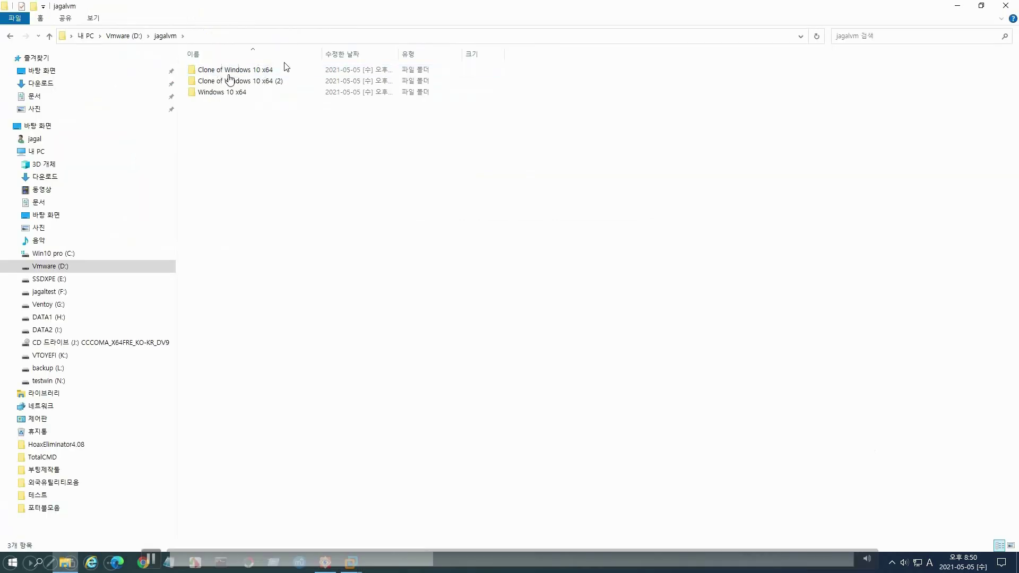
right_click(265, 72)
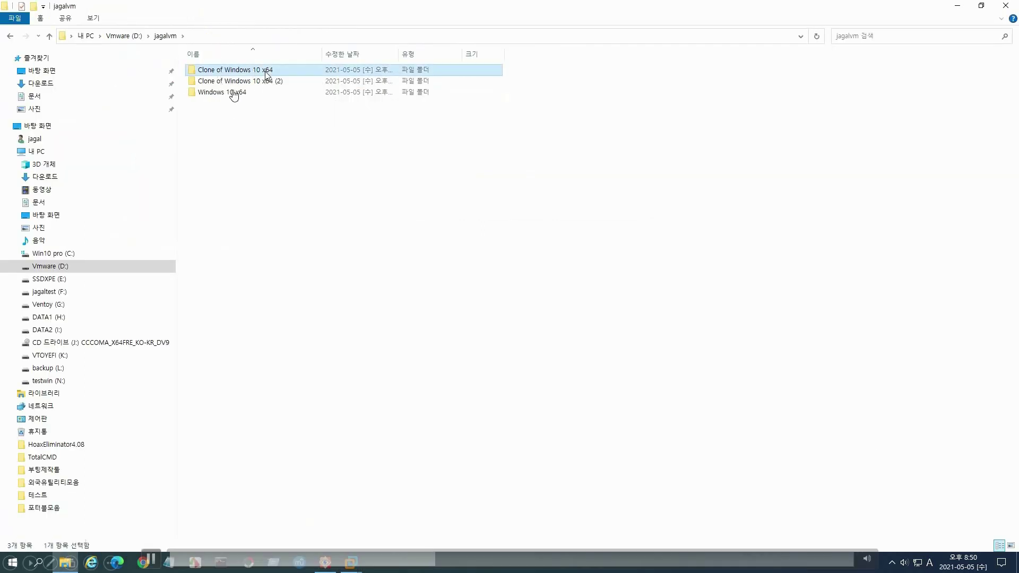
click(290, 390)
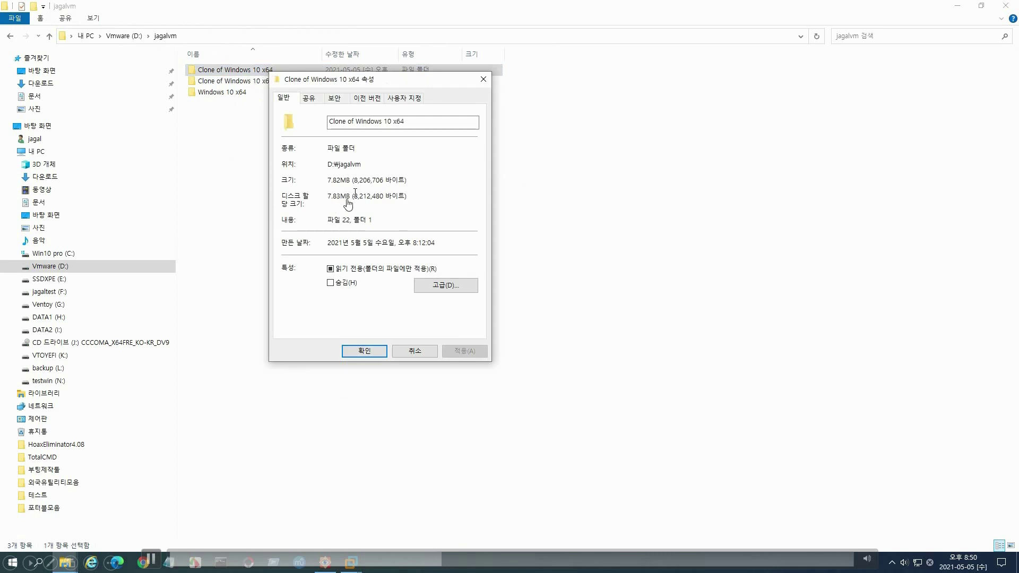
click(376, 352)
right_click(265, 84)
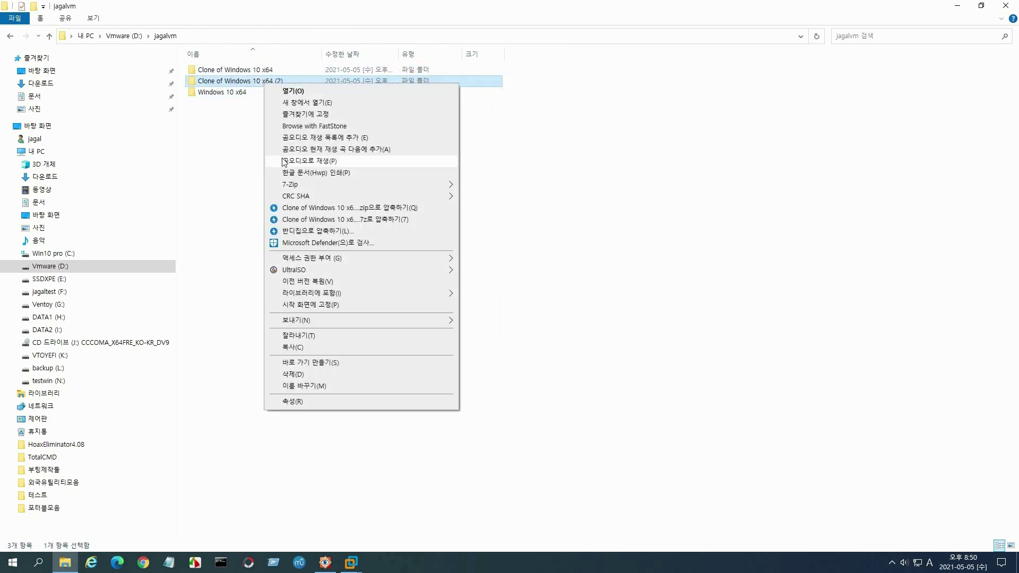
click(291, 401)
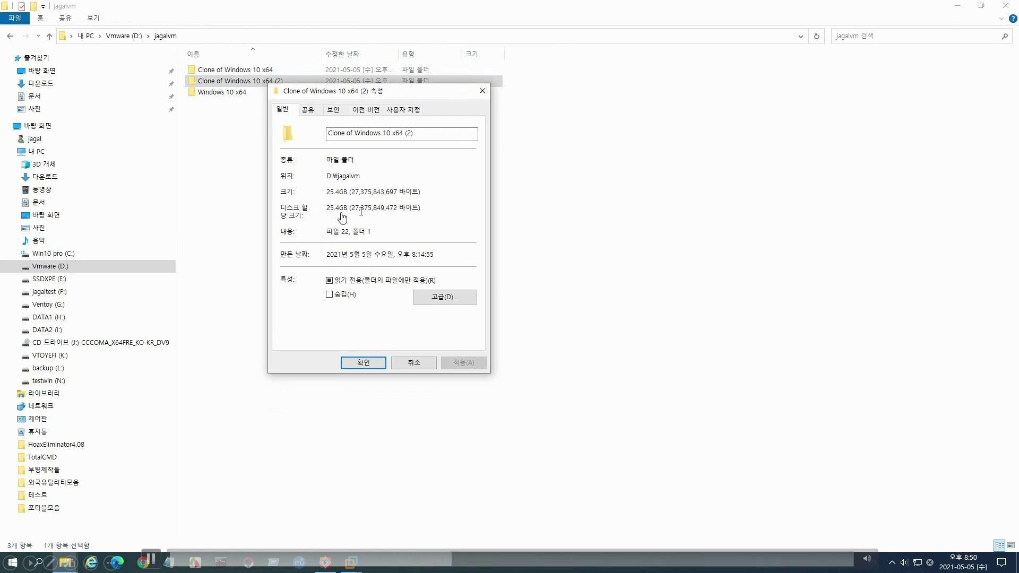
click(372, 362)
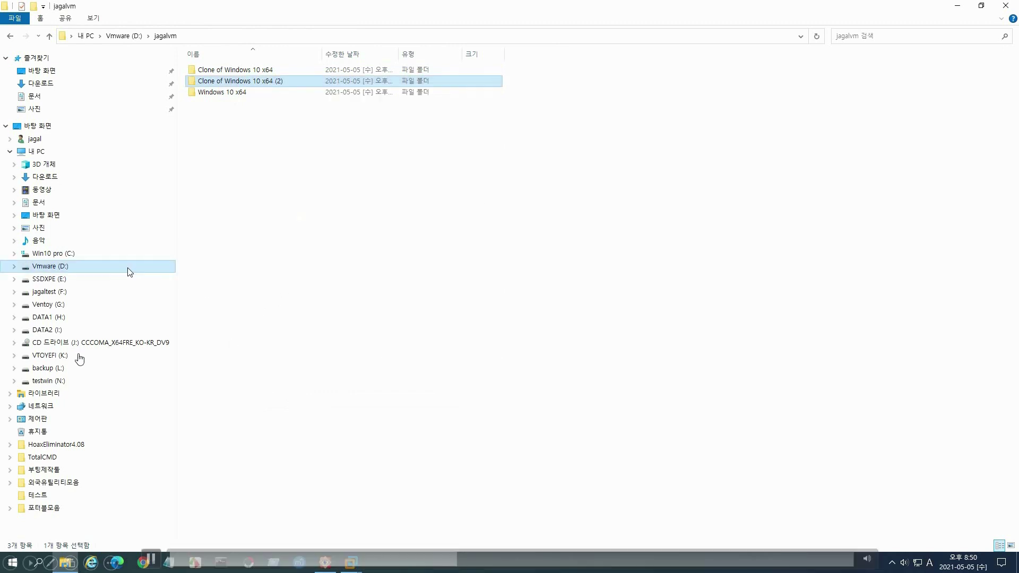
- Check the used and free space of the Vmware (D:) drive in its properties
right_click(59, 268)
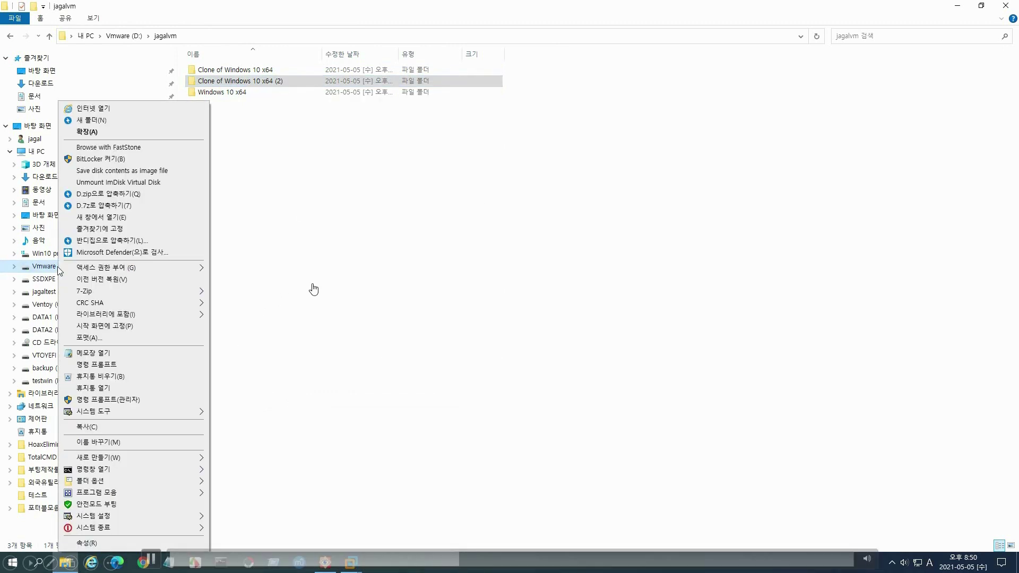
click(85, 543)
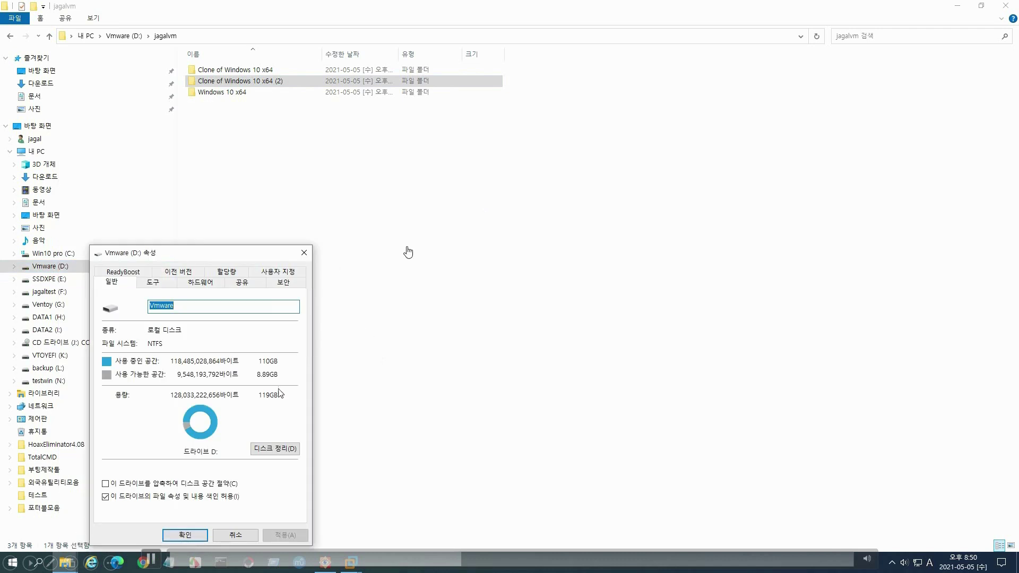
click(305, 254)
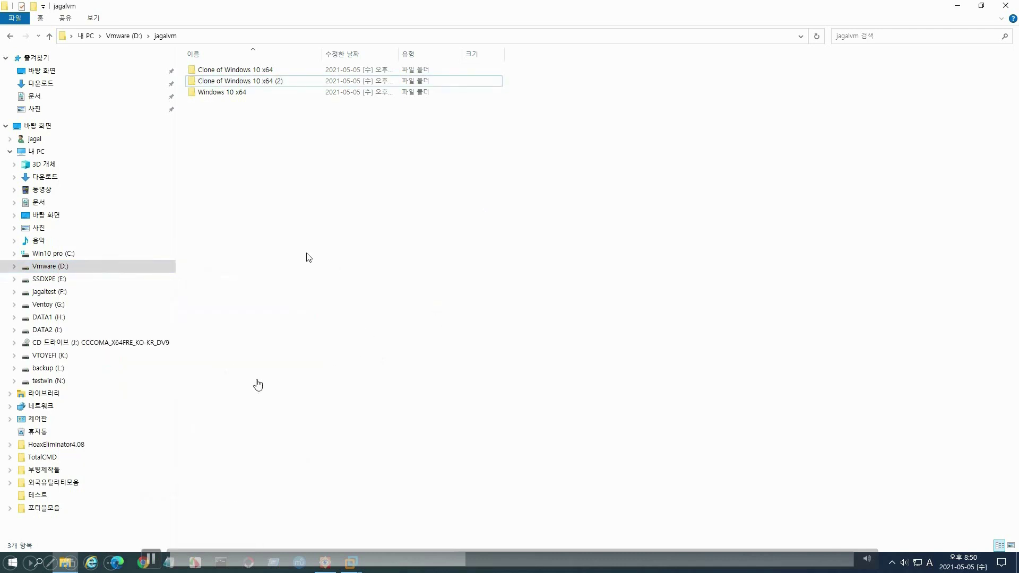
- Check the size of the 백업스냅샷 folder on the jagaltest (F:) drive, and open the folder
click(50, 292)
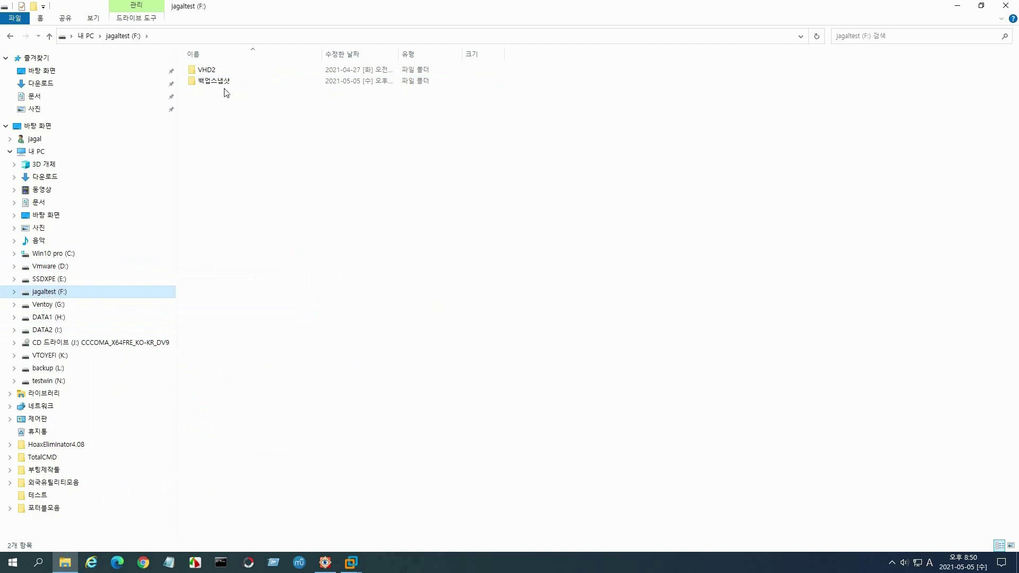
right_click(225, 84)
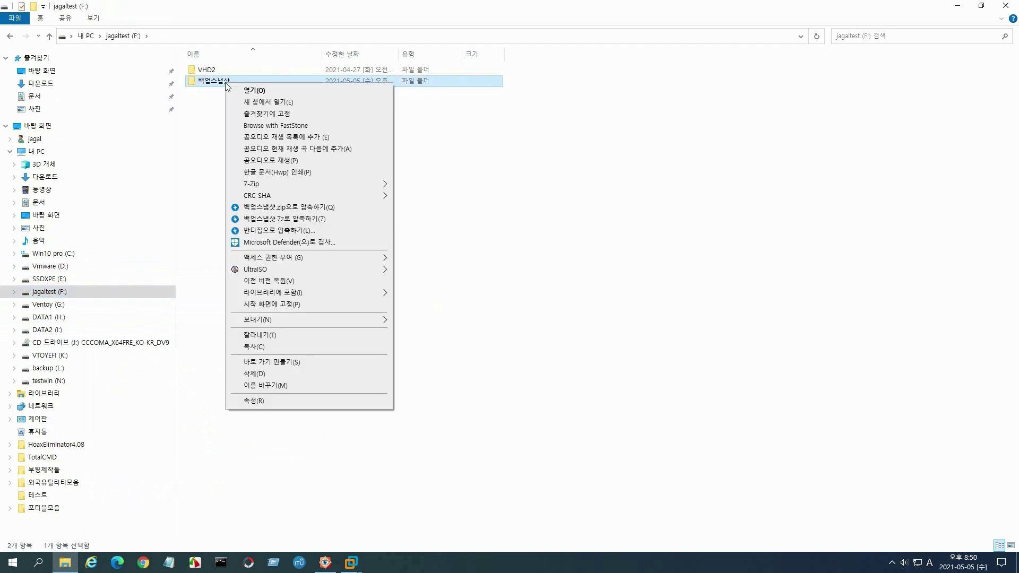
click(250, 402)
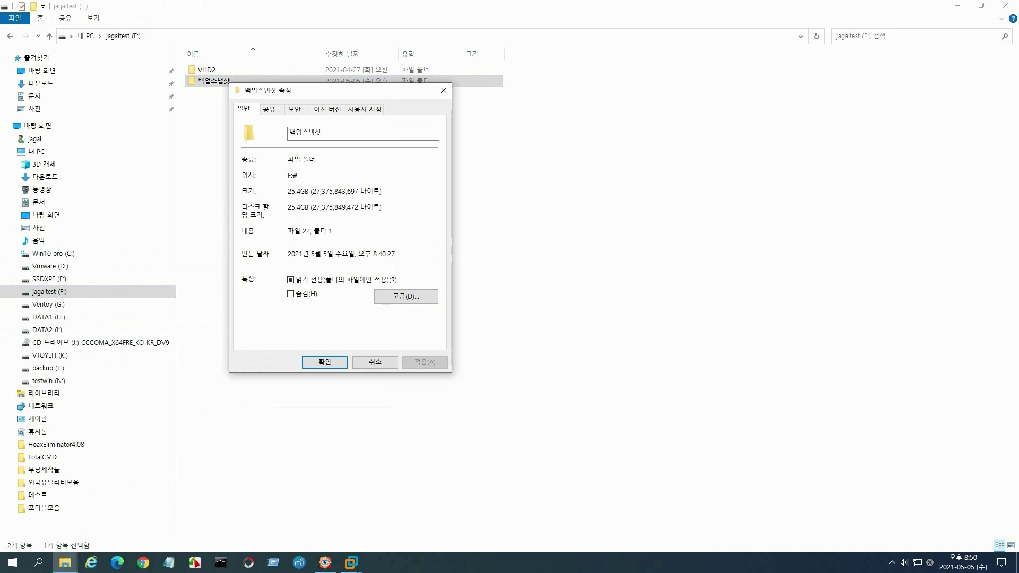
click(324, 362)
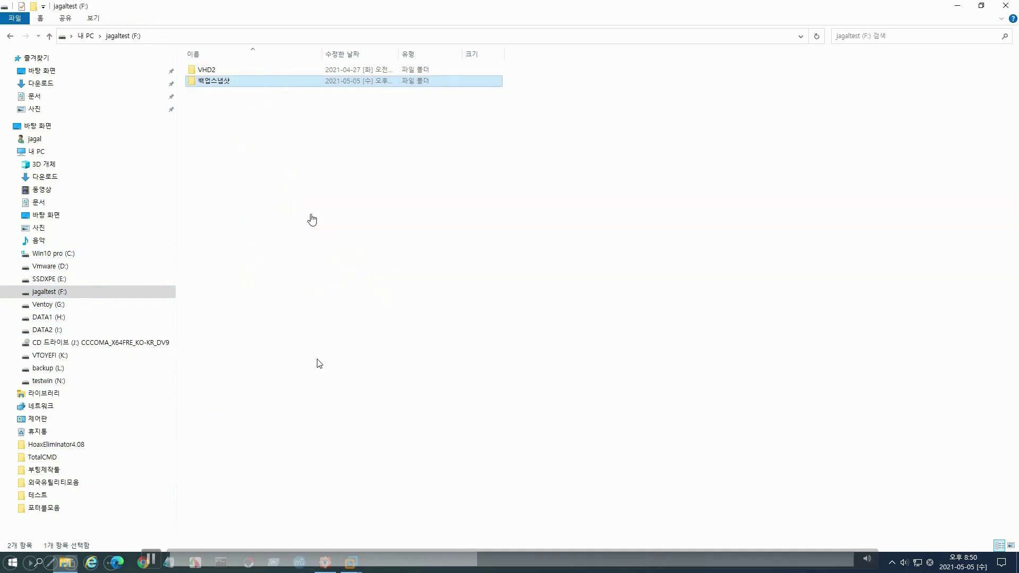
click(337, 164)
double_click(225, 82)
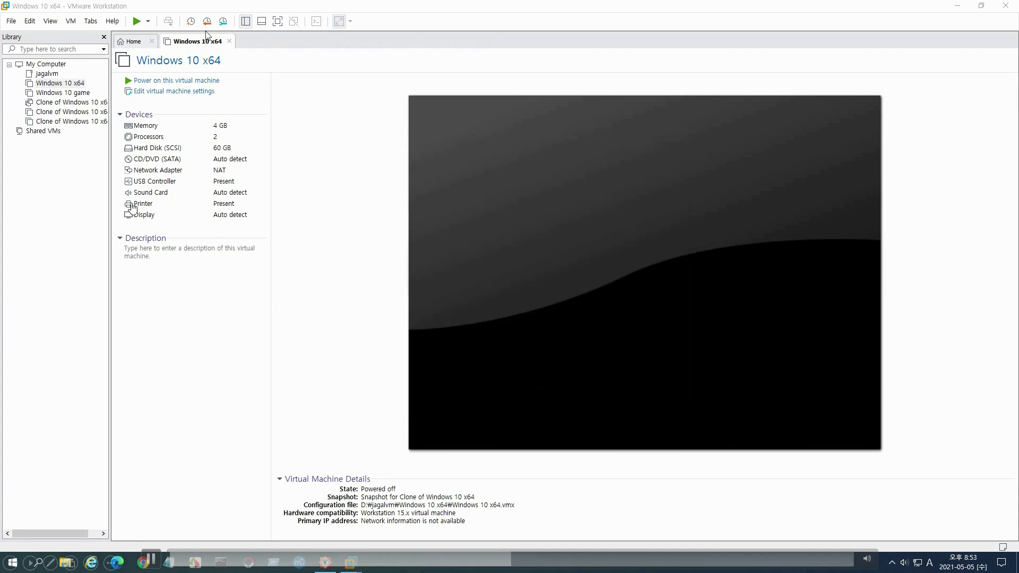
- In VMware Workstation, set up a full clone of Windows 10 x64 from the existing snapshot 2021-04-11 [일] 오후 10:17:54
click(223, 21)
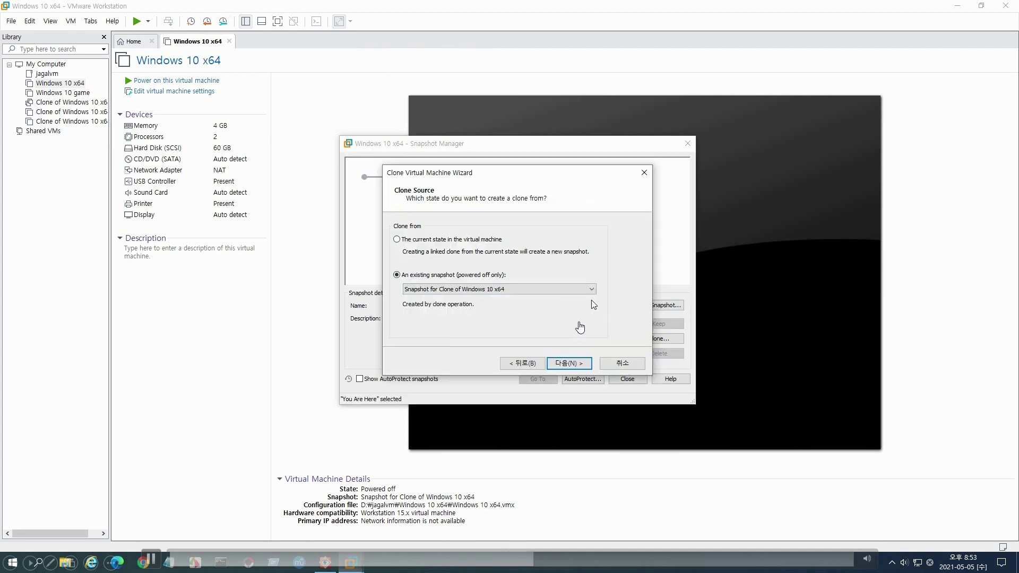
click(592, 289)
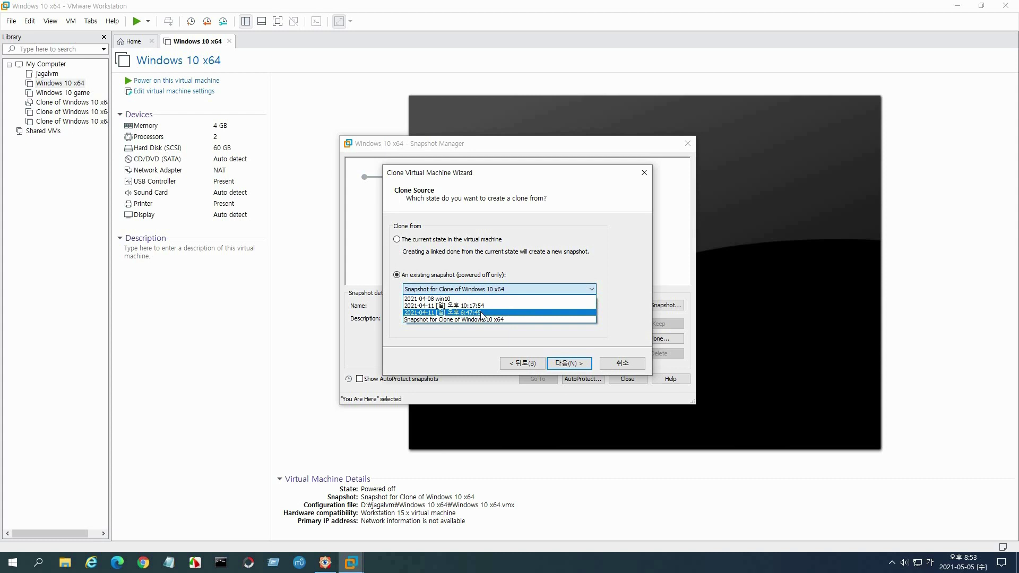
click(485, 307)
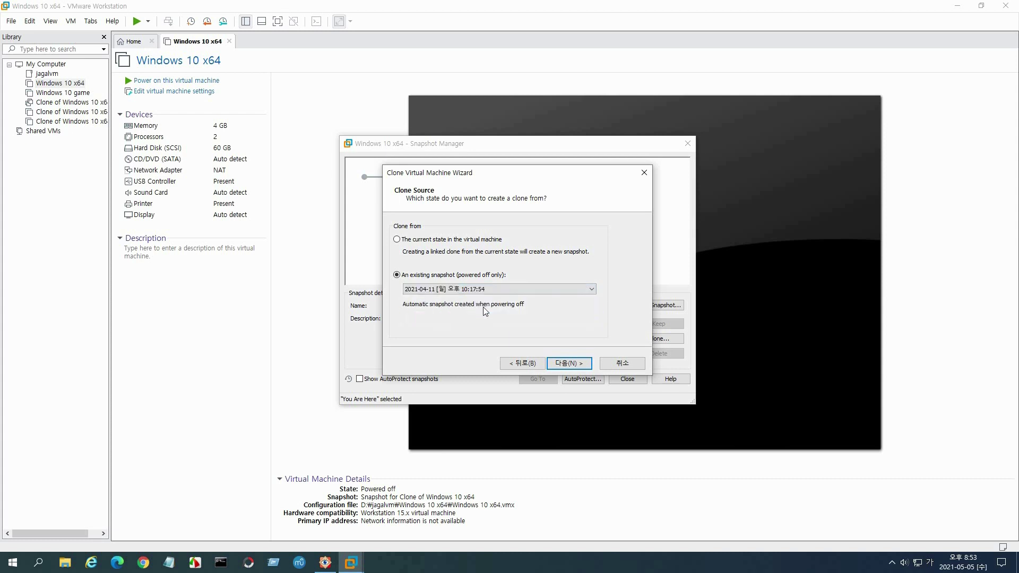
click(569, 365)
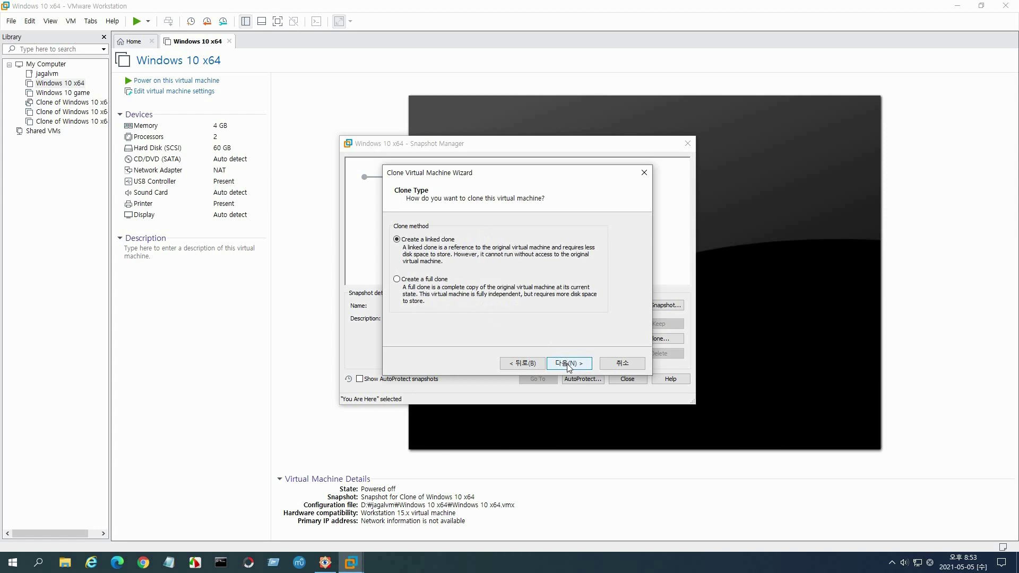
click(441, 280)
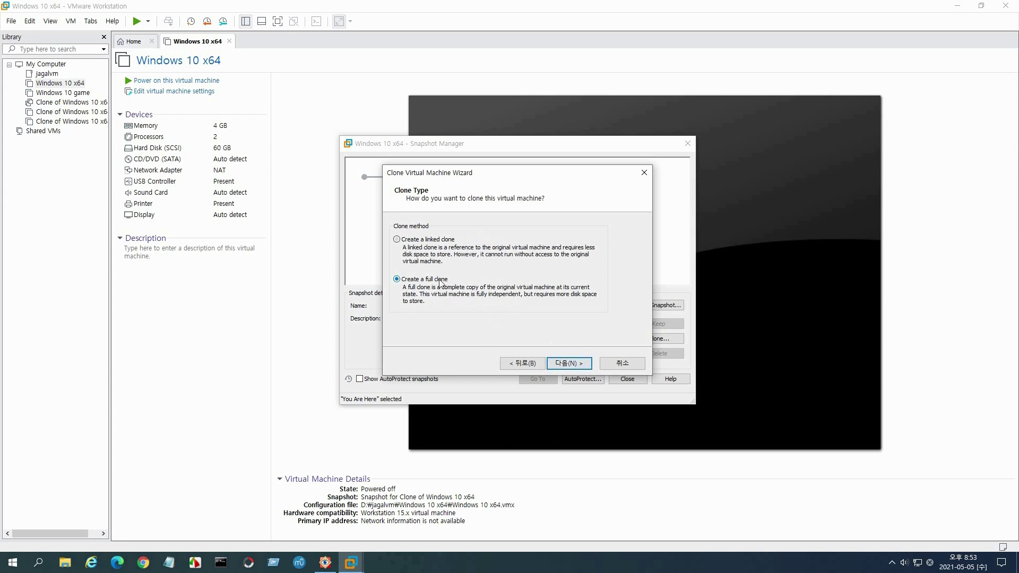
click(567, 366)
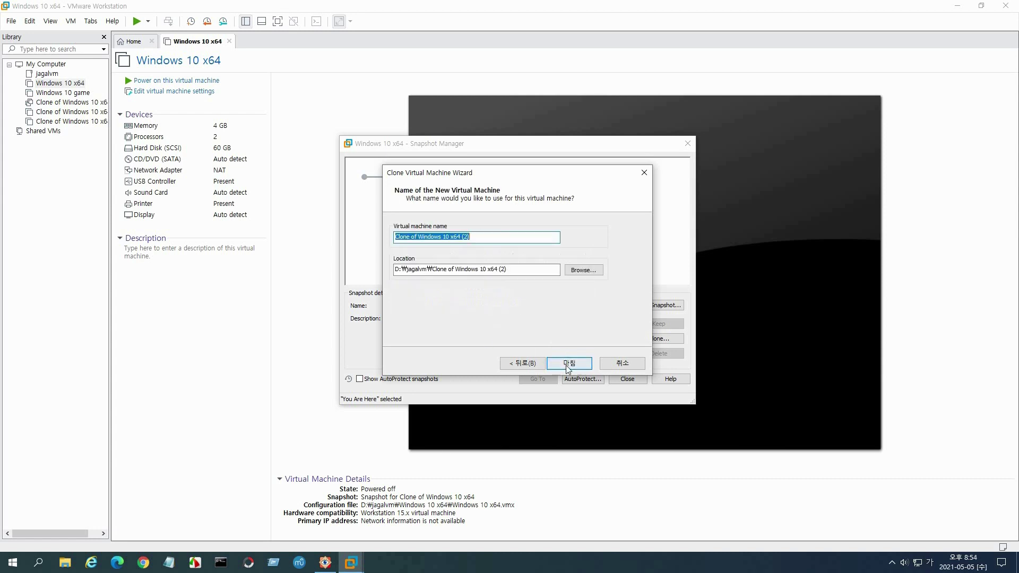
- Try to store the clone in the existing 백업스냅샷 folder on the jagaltest (F:) drive
click(583, 271)
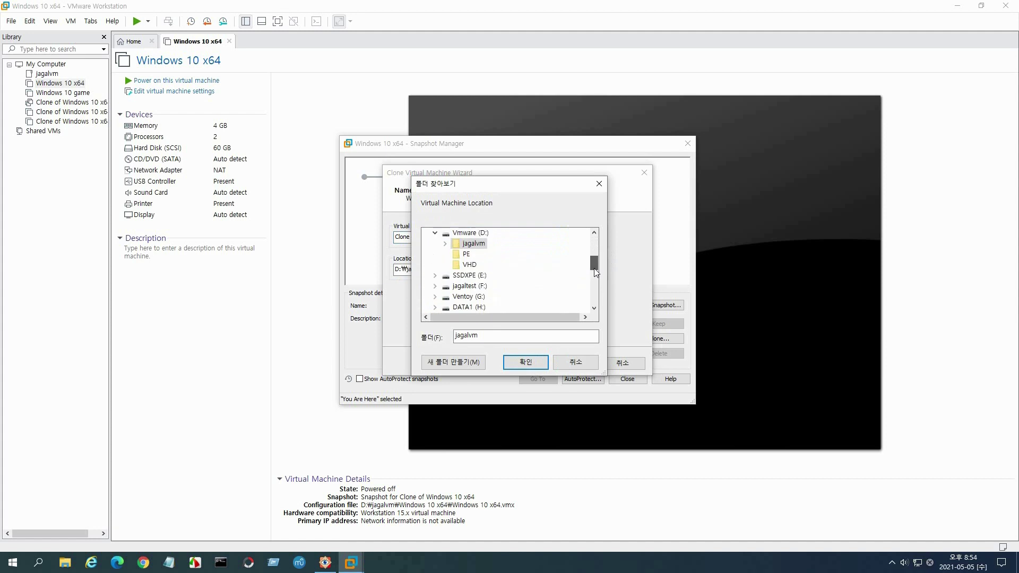
drag(595, 272, 595, 276)
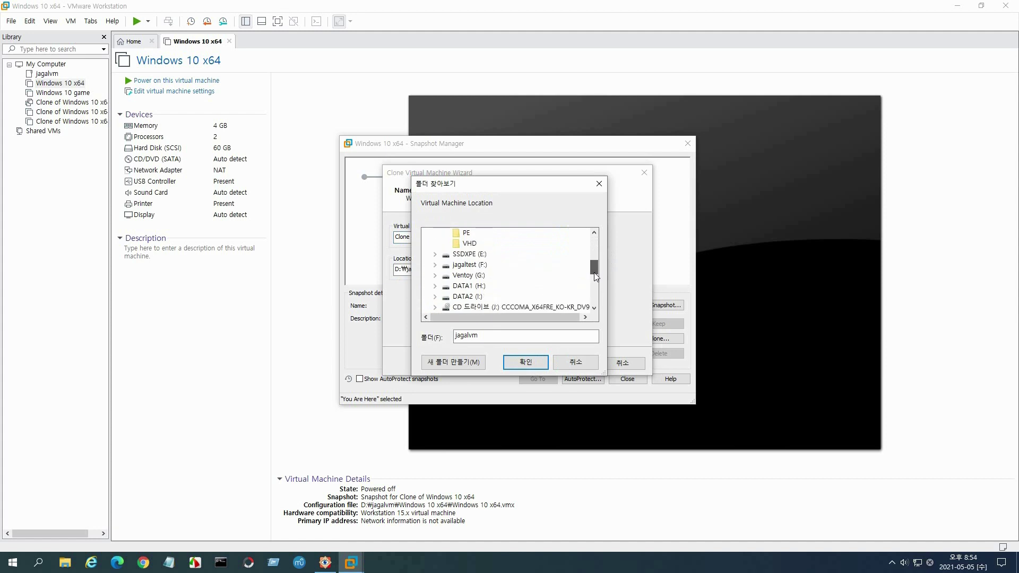
click(469, 267)
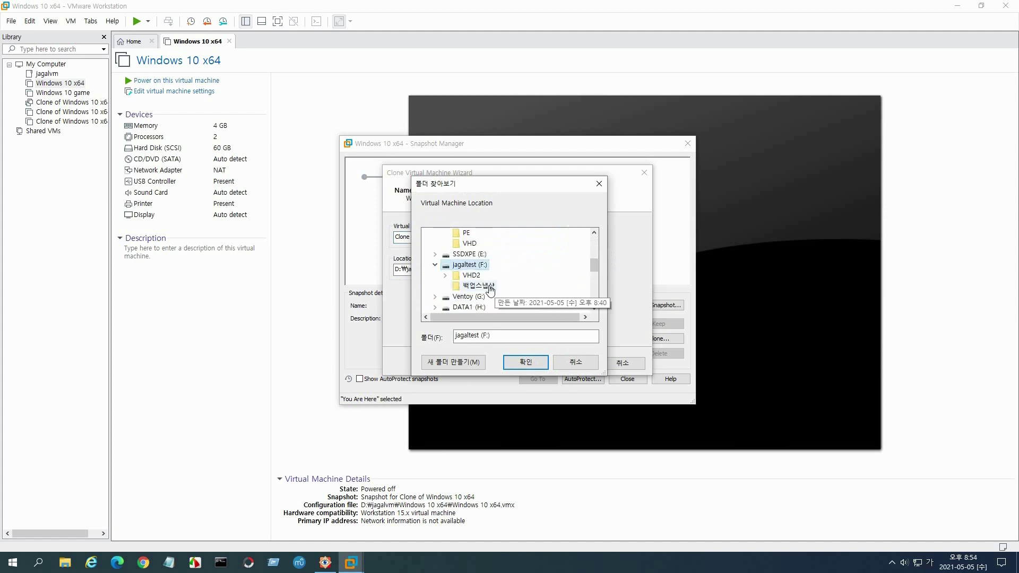
click(478, 287)
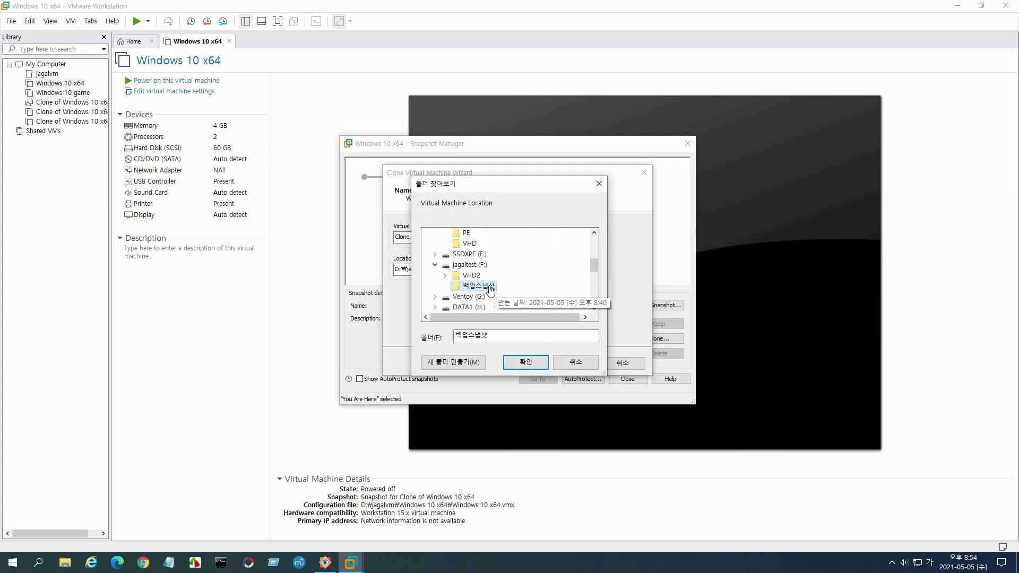
click(524, 364)
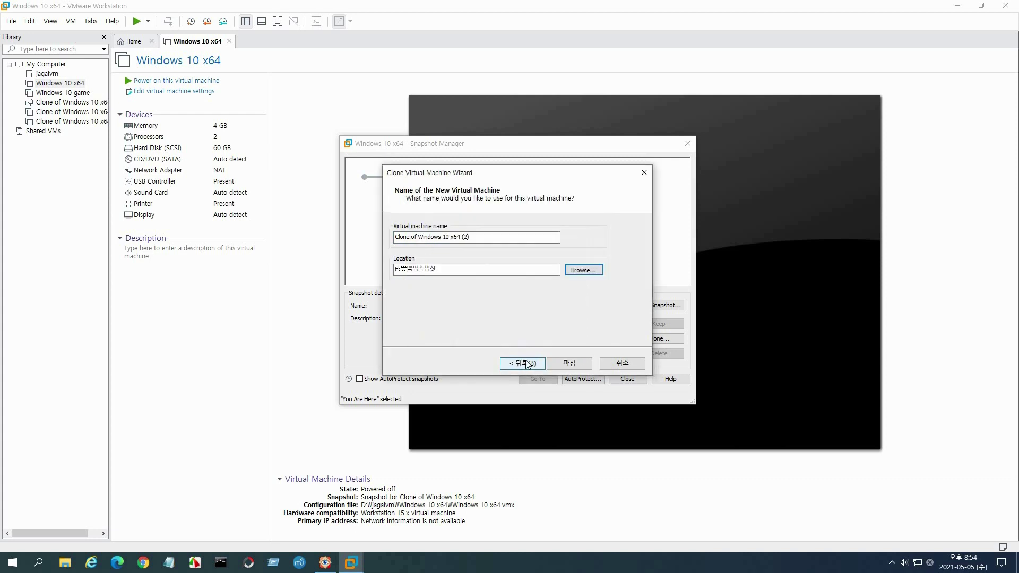
click(569, 363)
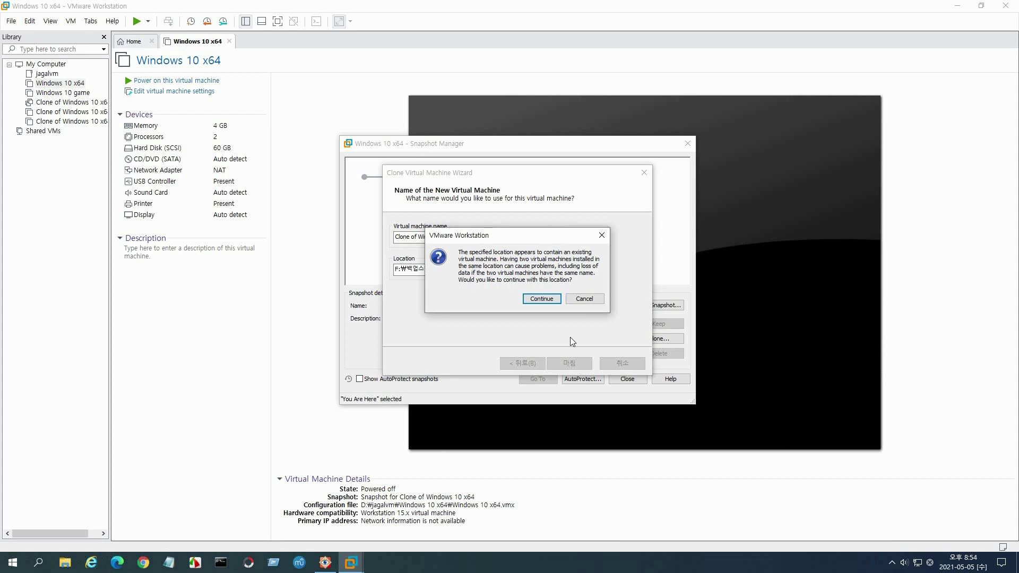
click(588, 299)
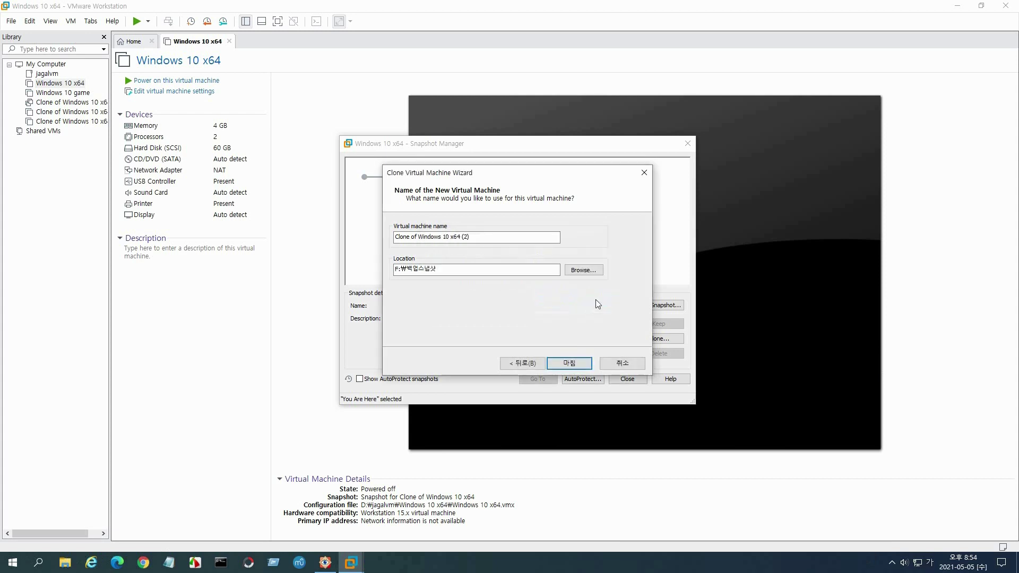
- Change the clone's location to a new folder on the jagaltest (F:) drive, clearing the folder's default name
click(583, 270)
scroll(587, 273, up, 3)
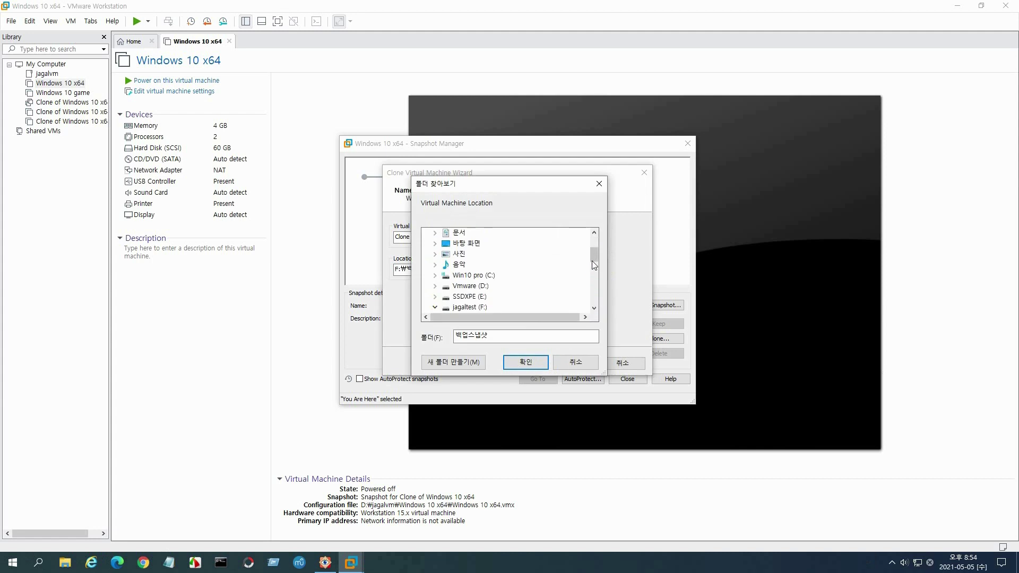
scroll(594, 266, down, 3)
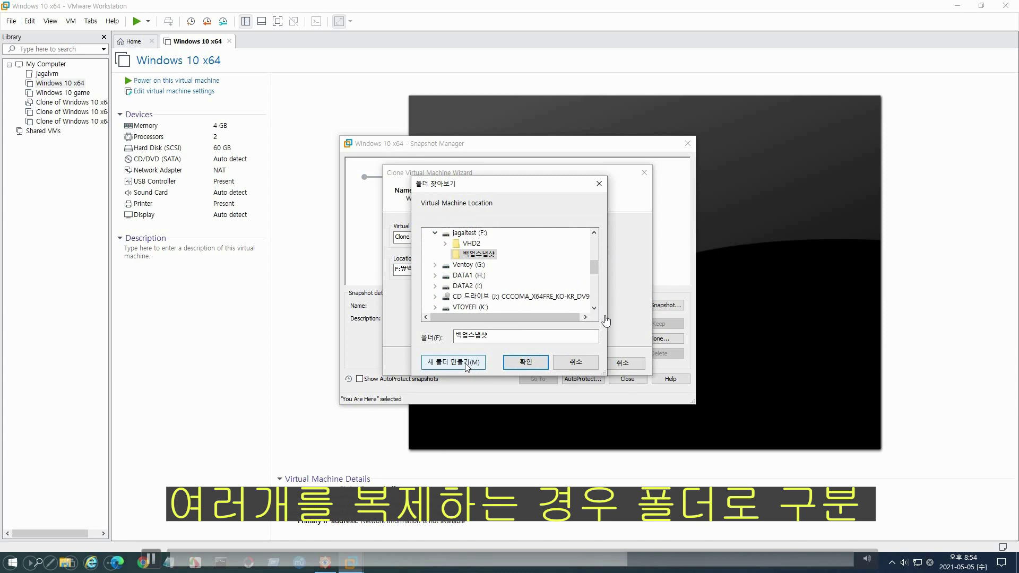
click(469, 233)
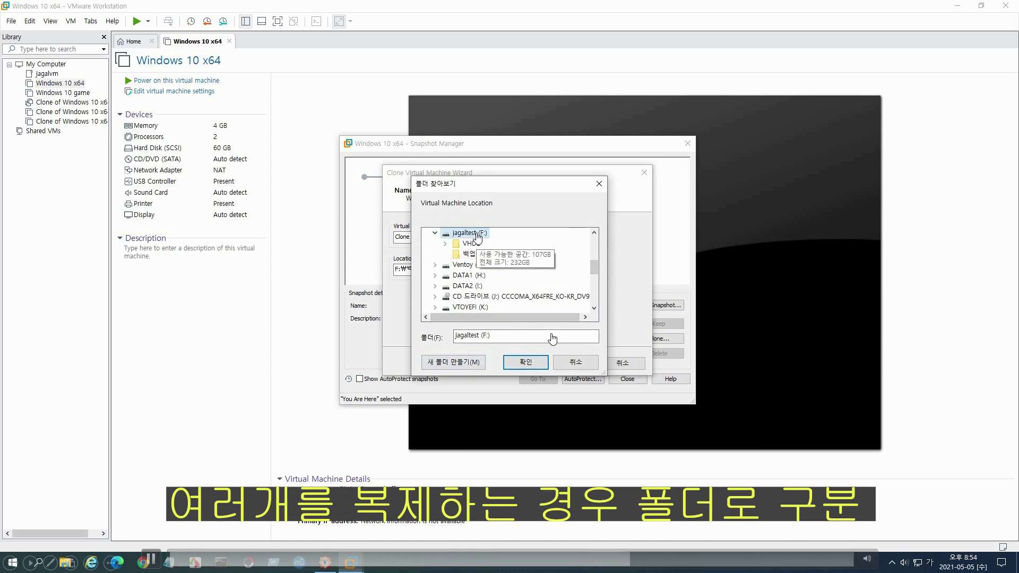
click(467, 365)
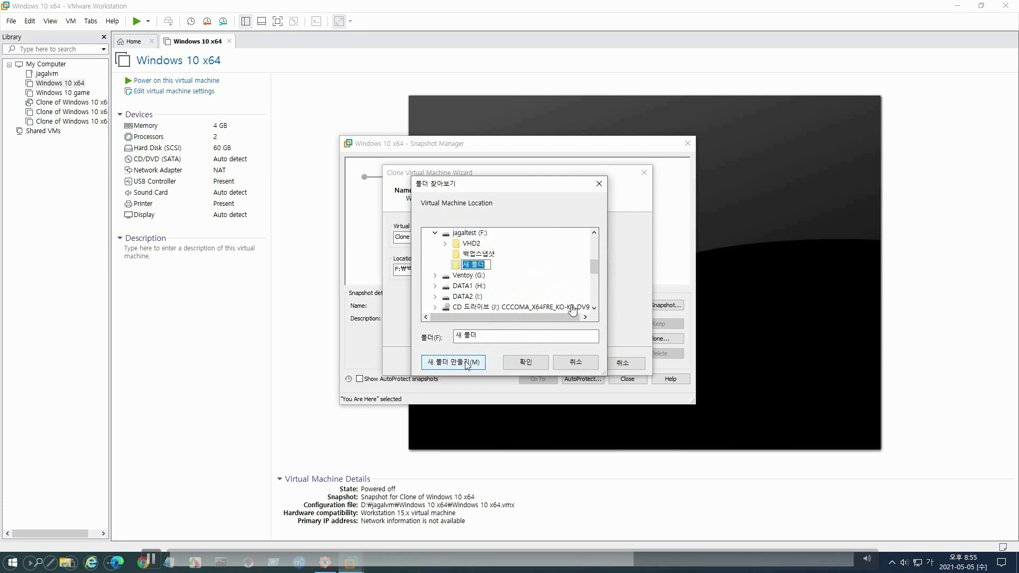
key(BackSpace)
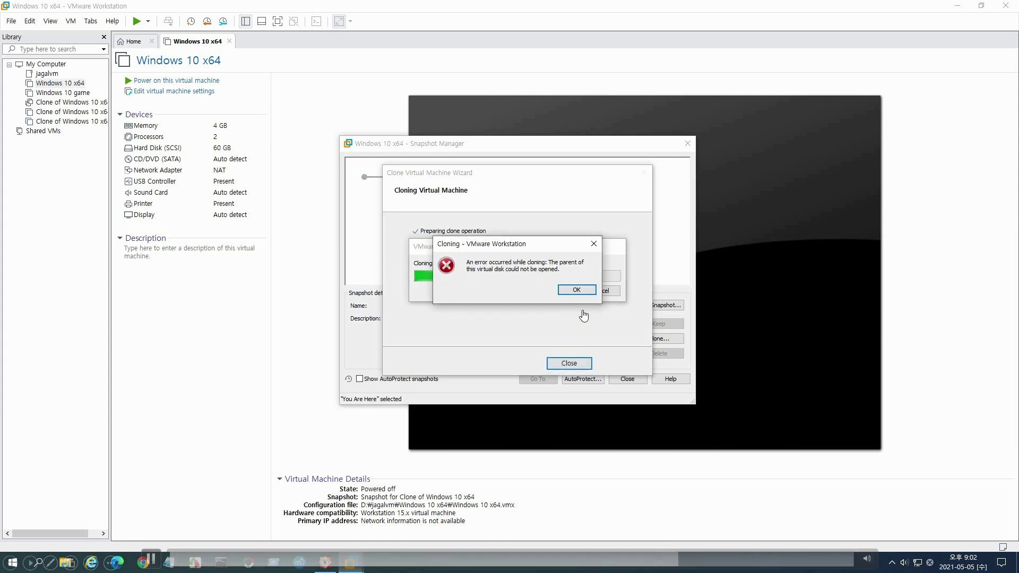
- Dismiss the cloning error, and close the clone wizard and the Snapshot Manager
key(Return)
key(Return)
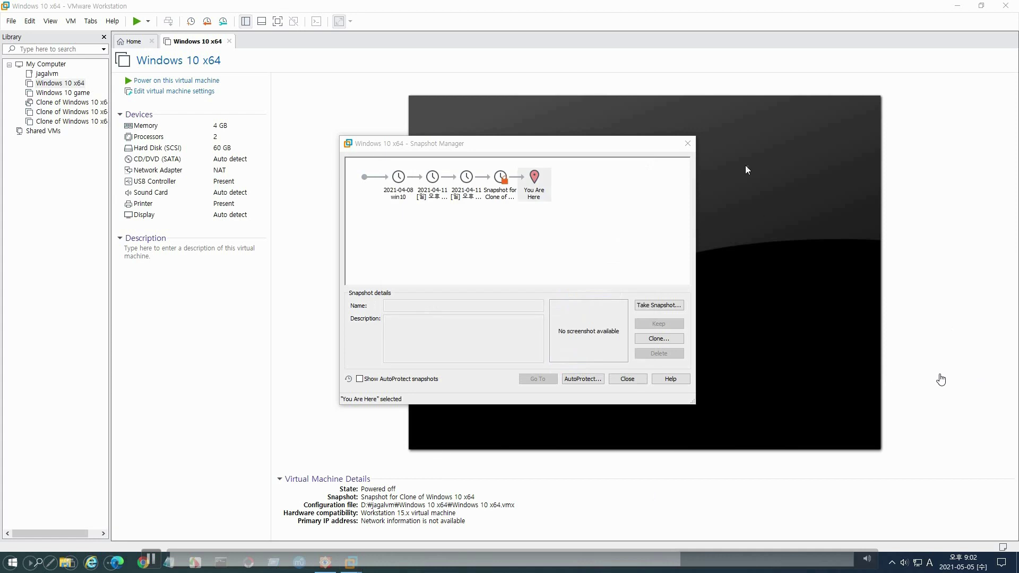
click(688, 145)
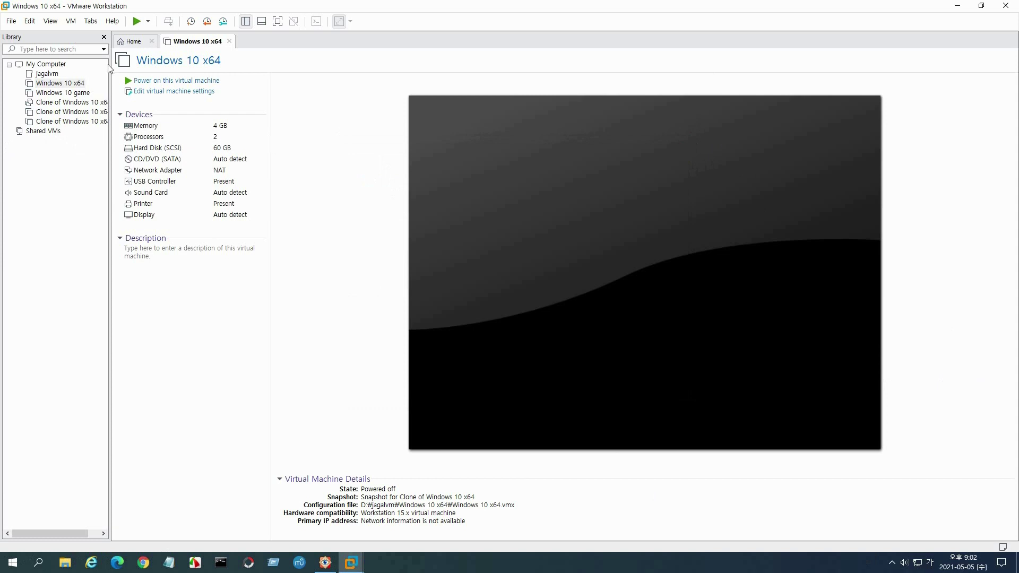
- Widen the library list and remove Clone of Windows 10 x64 (2) from the library
drag(109, 60, 135, 58)
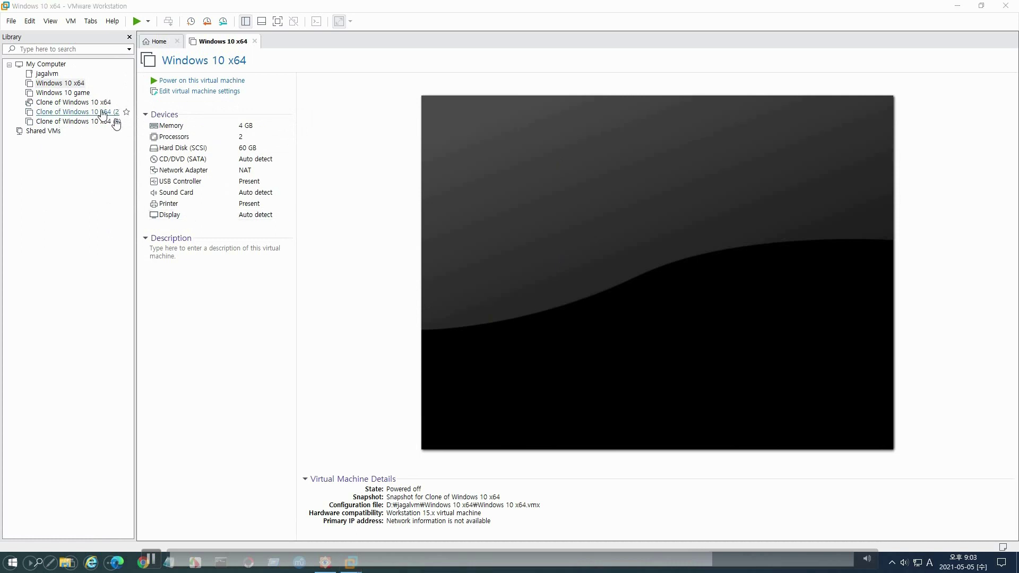
right_click(99, 112)
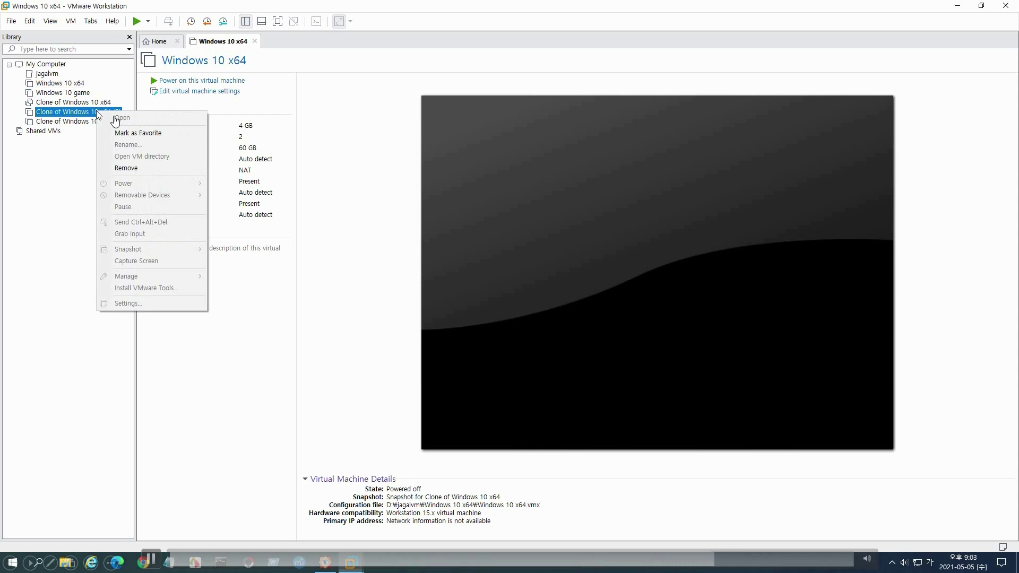
click(126, 167)
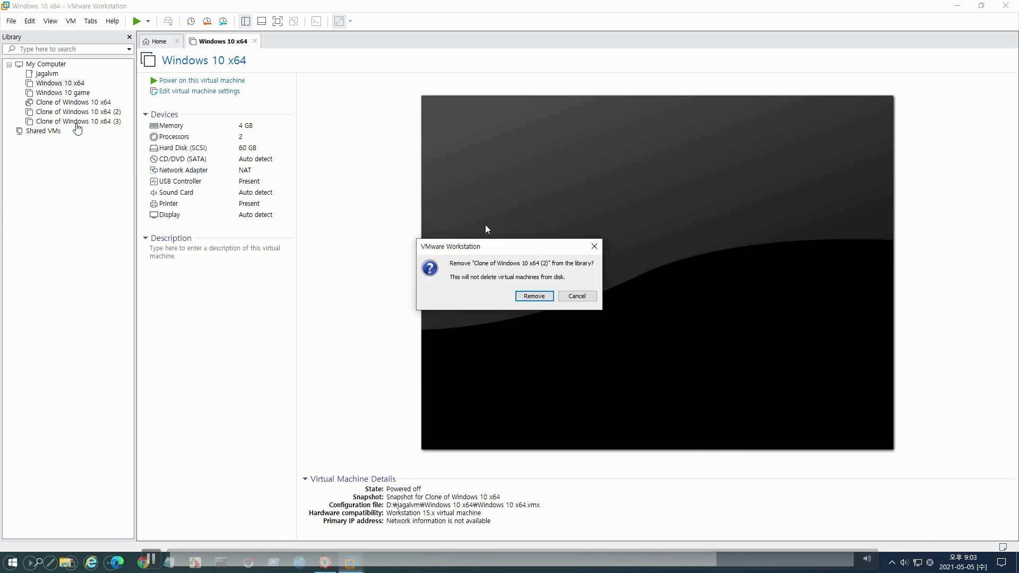
click(530, 298)
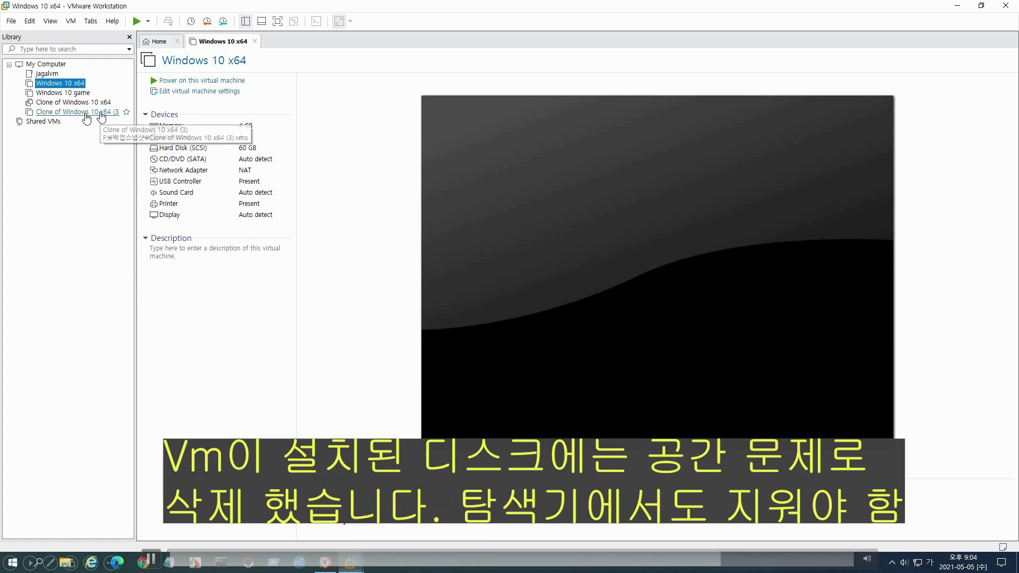
- Open Clone of Windows 10 x64 in place of the original machine, power it on, and dismiss the guest's network drive notification
click(99, 103)
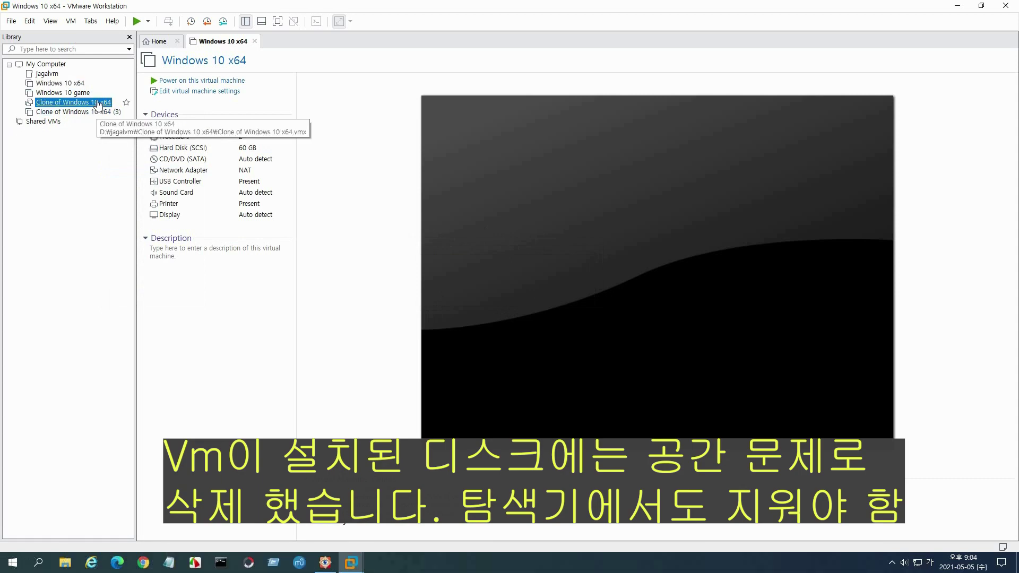
double_click(99, 103)
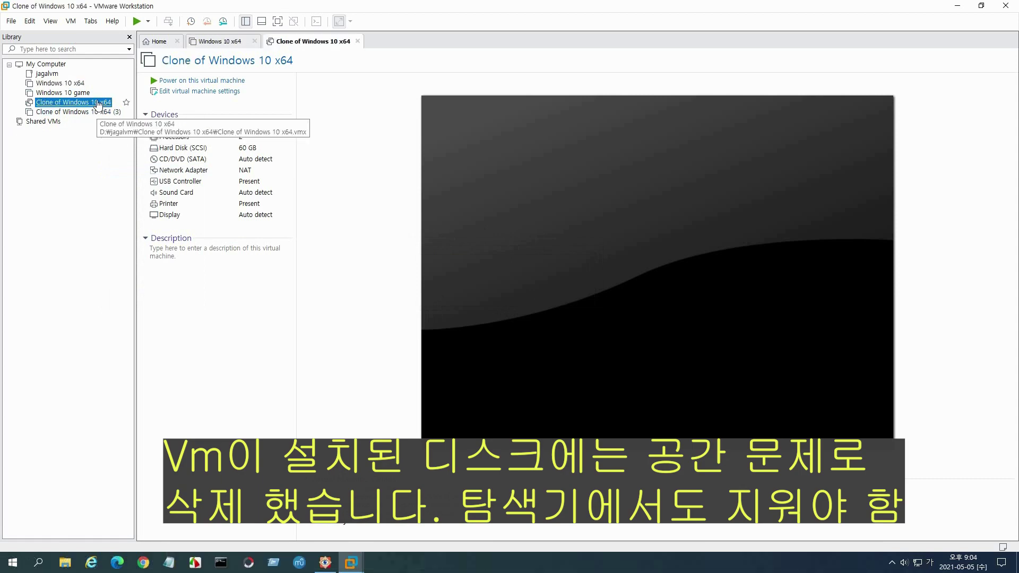
click(256, 42)
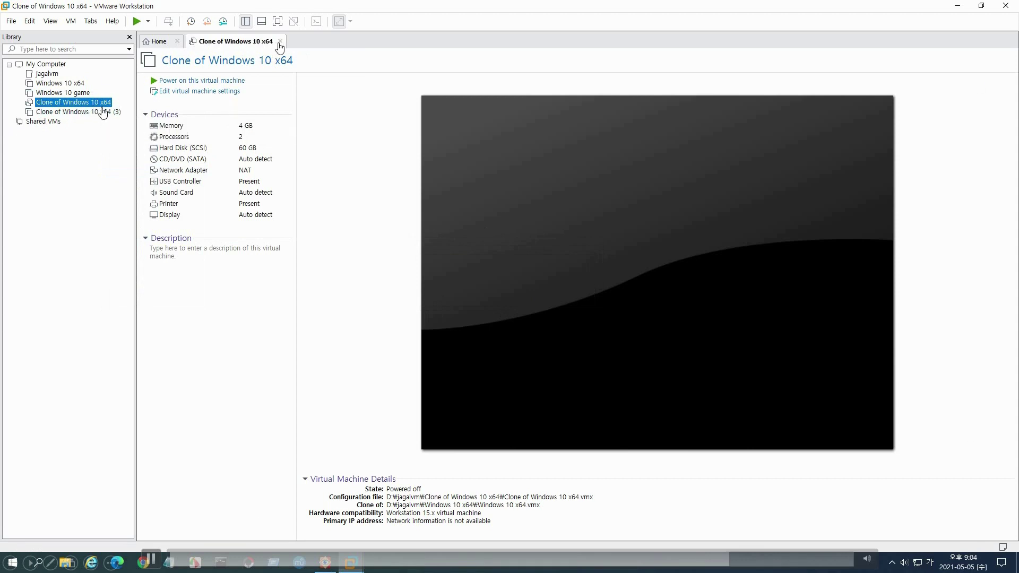
click(201, 82)
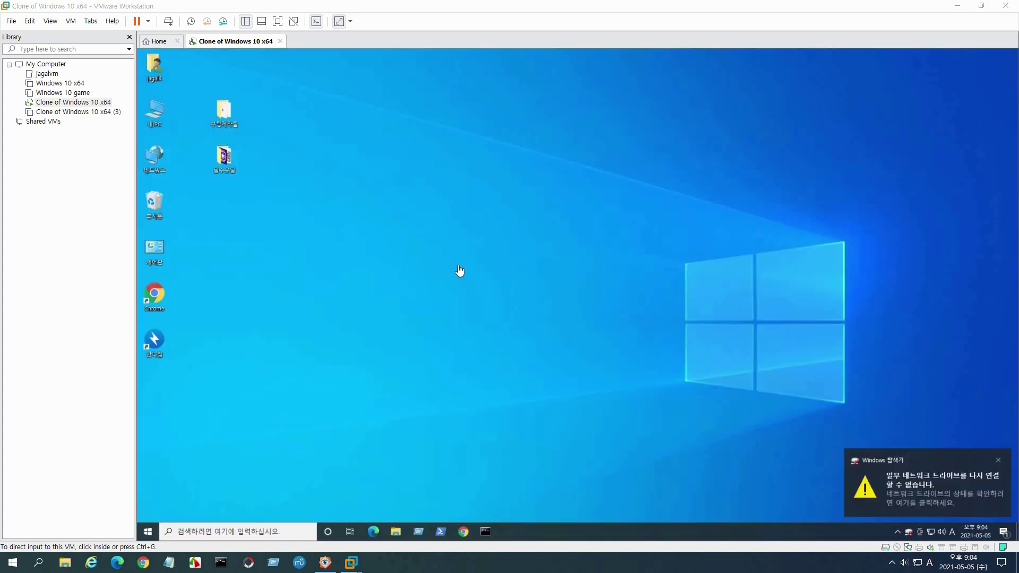
click(923, 481)
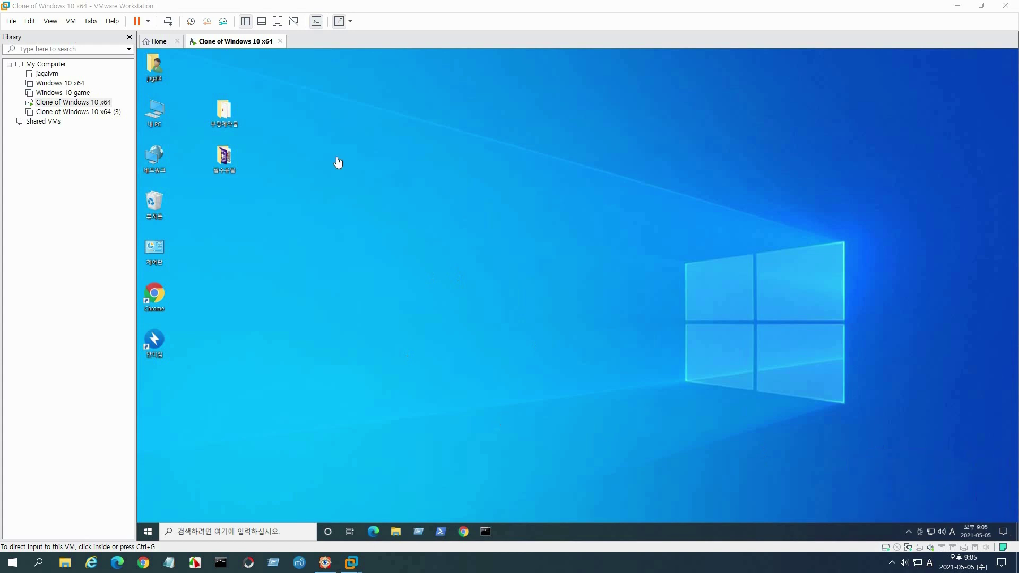
- Shut down the guest Windows of Clone of Windows 10 x64 despite the open apps, and close that machine's view
click(151, 535)
click(150, 532)
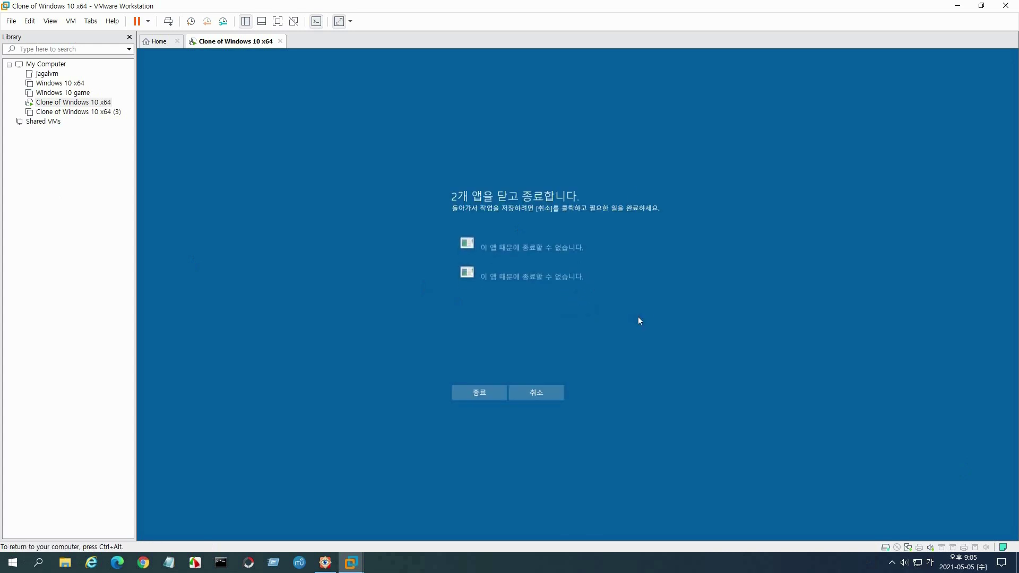
click(484, 395)
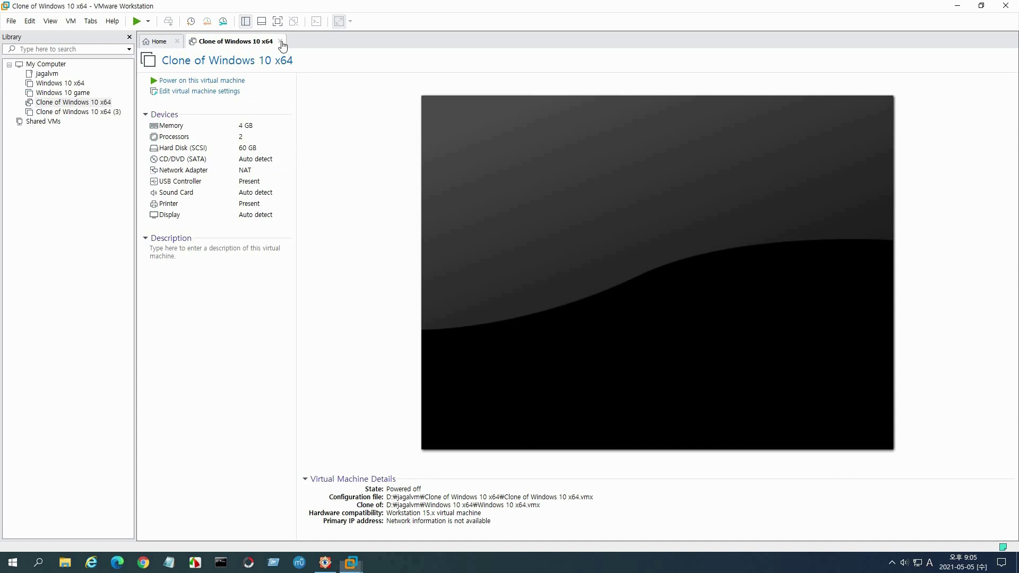
click(280, 41)
- Open and power on Clone of Windows 10 x64 (3), dismiss the guest's notifications, and release input back to the host
click(100, 112)
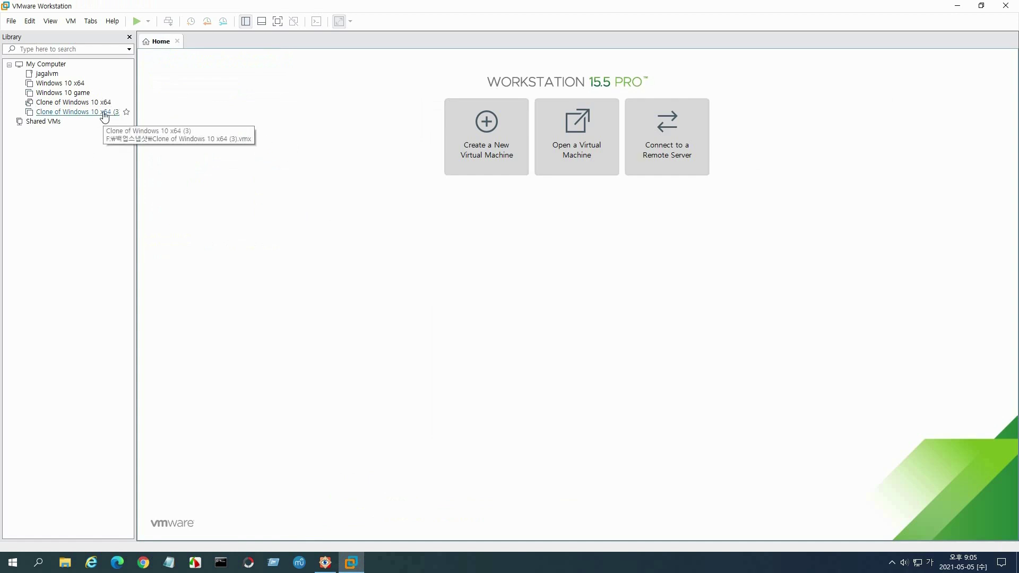
double_click(100, 112)
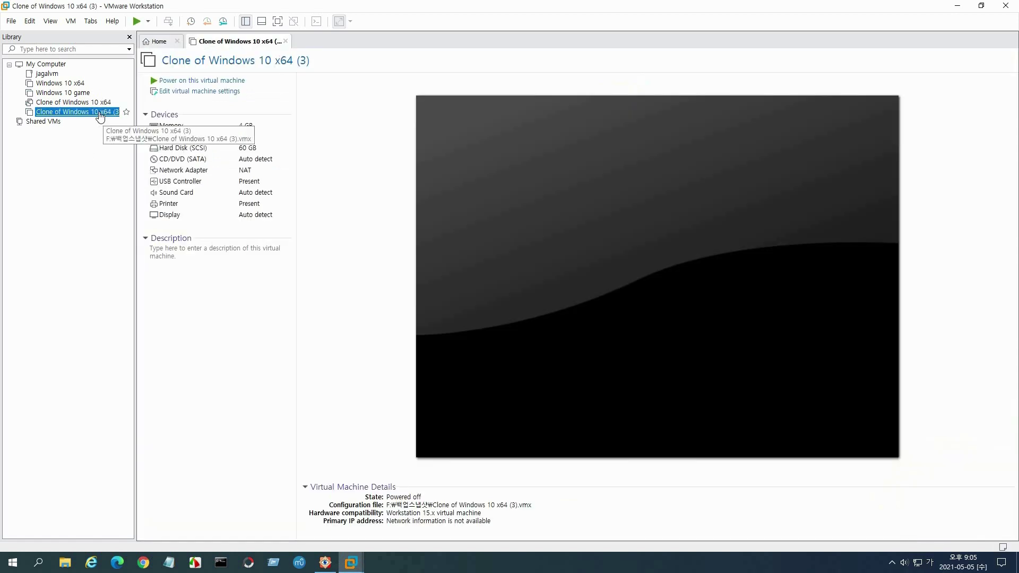
click(205, 82)
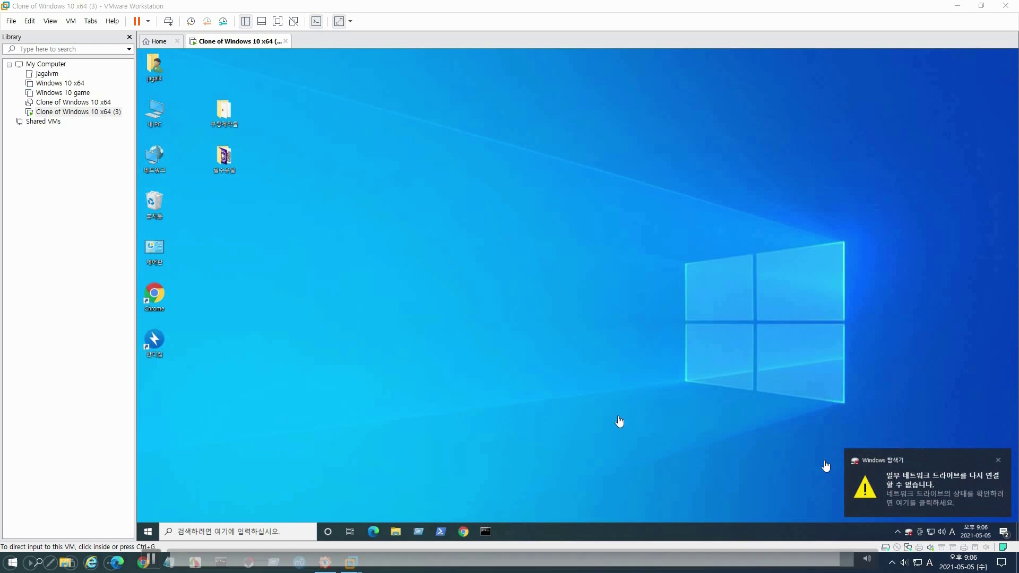
click(907, 485)
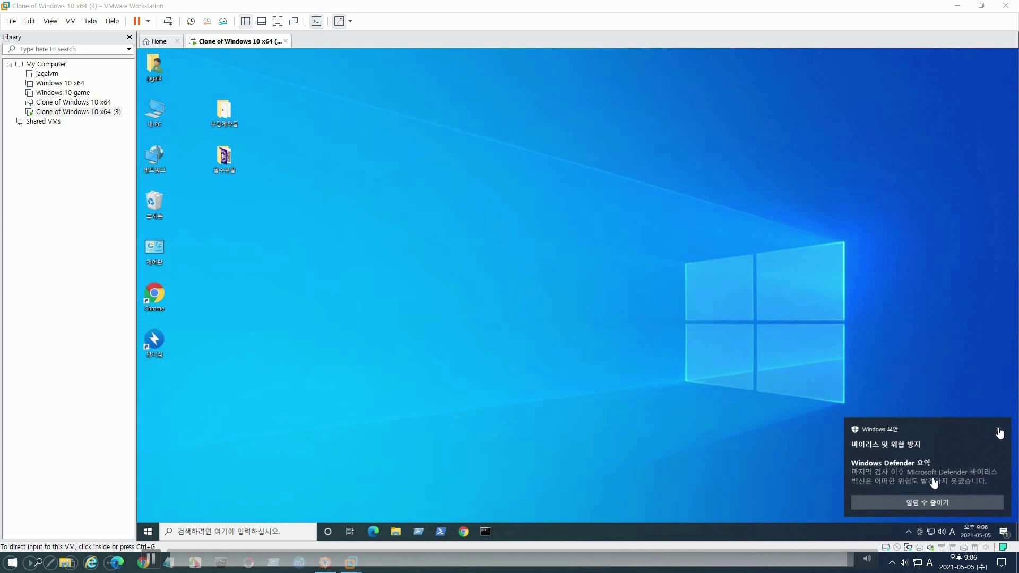
click(1000, 433)
click(998, 431)
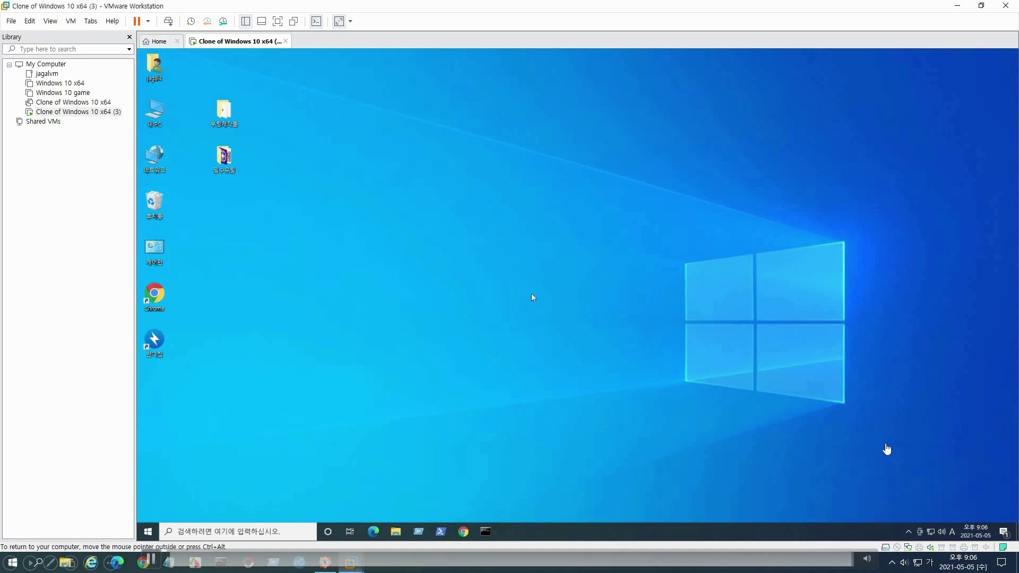
key(ctrl+alt)
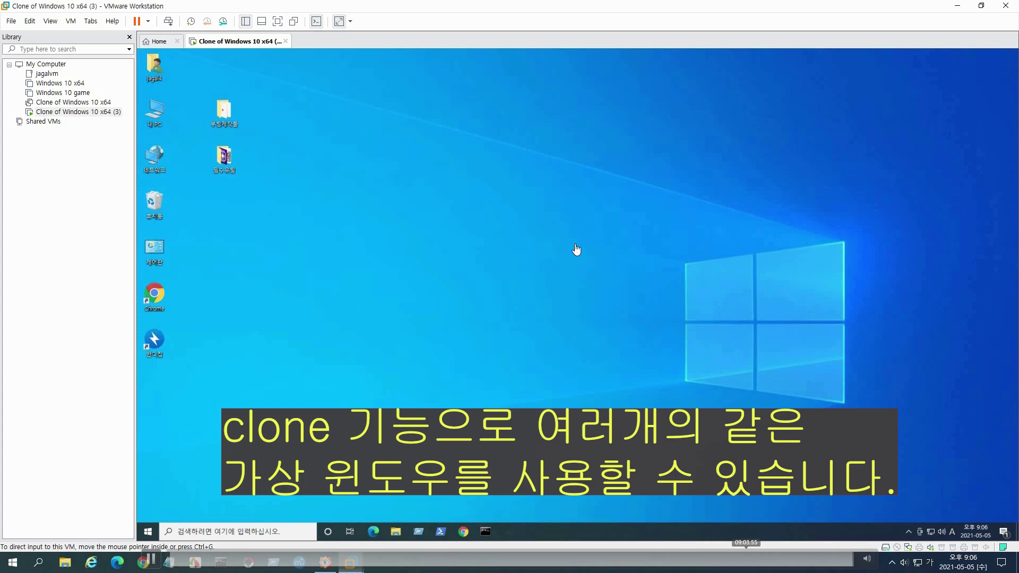